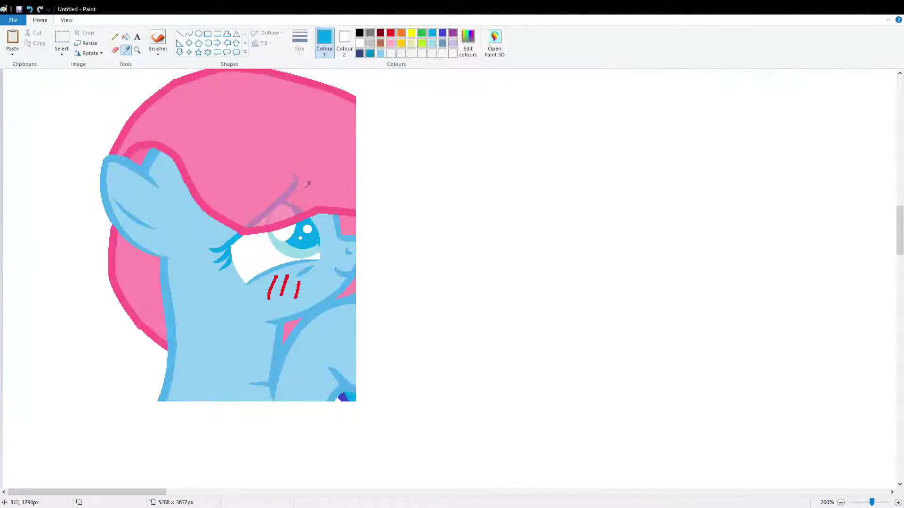
Recolour the first pony's wing outline rose pink and its body outline medium blue
click(391, 43)
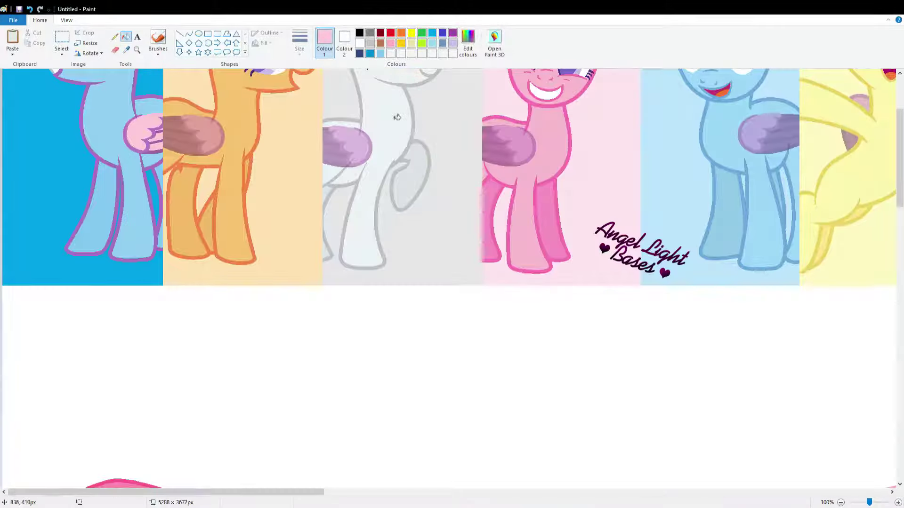
click(410, 211)
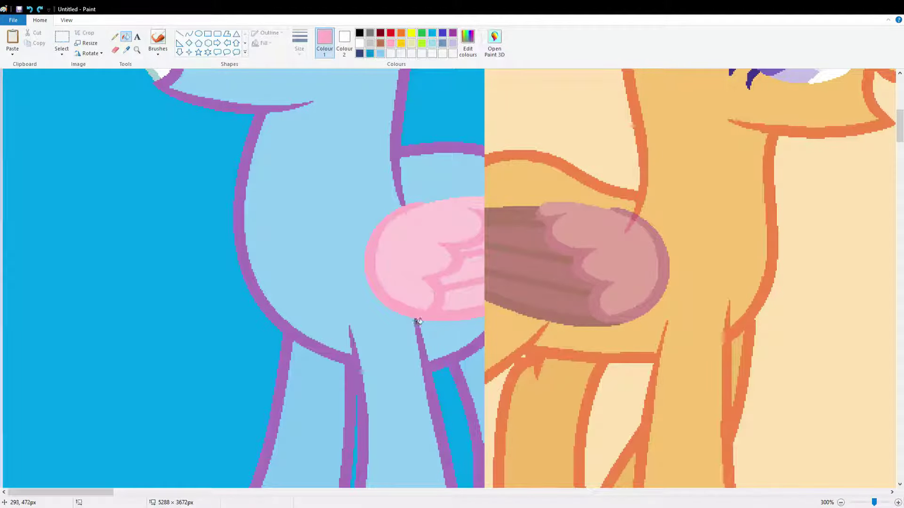
scroll(417, 320, up, 10)
click(157, 433)
scroll(282, 283, down, 10)
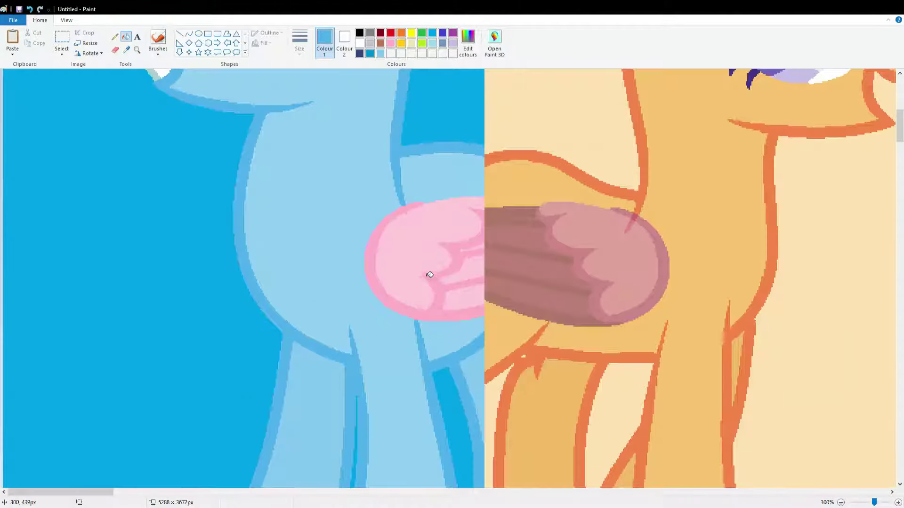
Fill both irises of the first pony with dark red
scroll(282, 282, up, 8)
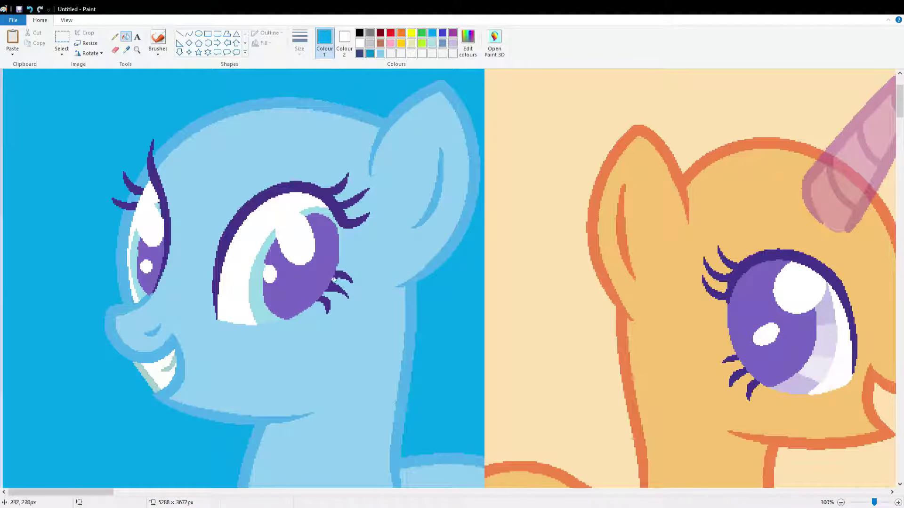
click(301, 264)
scroll(375, 152, up, 10)
scroll(297, 207, down, 10)
click(380, 32)
click(301, 263)
click(150, 263)
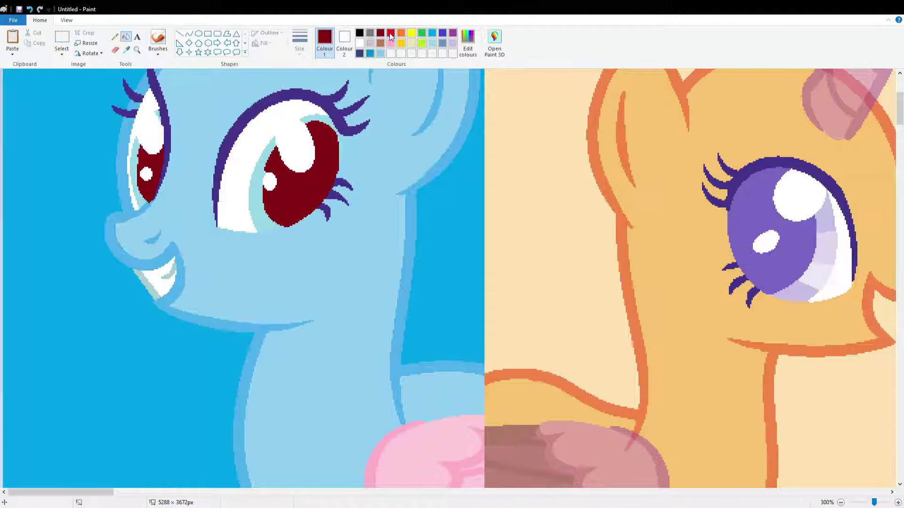
Fill the outer iris rings of the first pony's eyes with bright red
click(391, 32)
scroll(301, 188, up, 5)
click(309, 120)
click(134, 155)
scroll(301, 236, down, 10)
scroll(301, 188, up, 10)
Fill the eyelashes and upper eyelid lines of the first pony with dark red
click(380, 32)
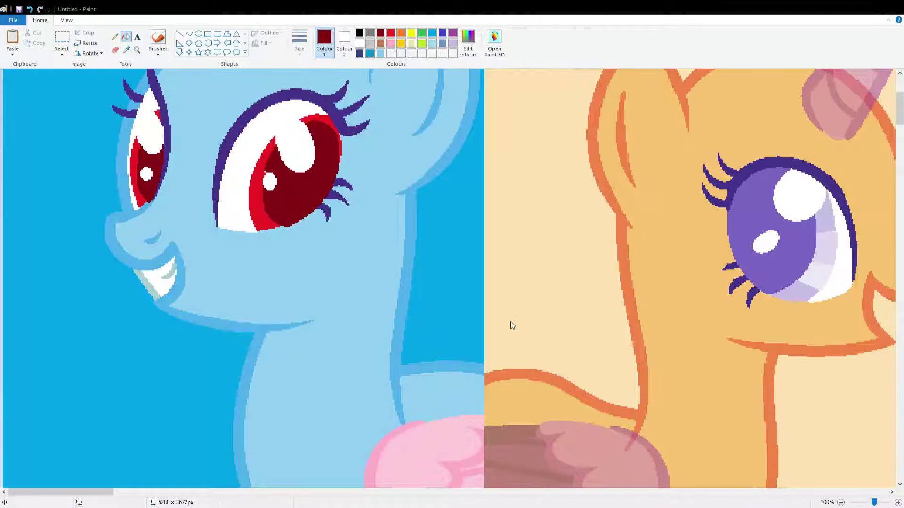
scroll(301, 188, up, 5)
click(264, 110)
click(678, 310)
scroll(301, 235, down, 10)
click(114, 37)
drag(289, 168, 298, 242)
drag(350, 177, 416, 233)
mouse_move(472, 189)
mouse_down()
mouse_move(481, 234)
mouse_move(584, 221)
mouse_up()
drag(275, 292, 325, 363)
mouse_move(377, 301)
mouse_down()
mouse_move(535, 348)
mouse_move(404, 457)
mouse_up()
click(62, 42)
drag(248, 152, 546, 489)
key(Delete)
Add a dark red text note below the bases about having two different eye colours, red and blue
click(137, 37)
click(261, 247)
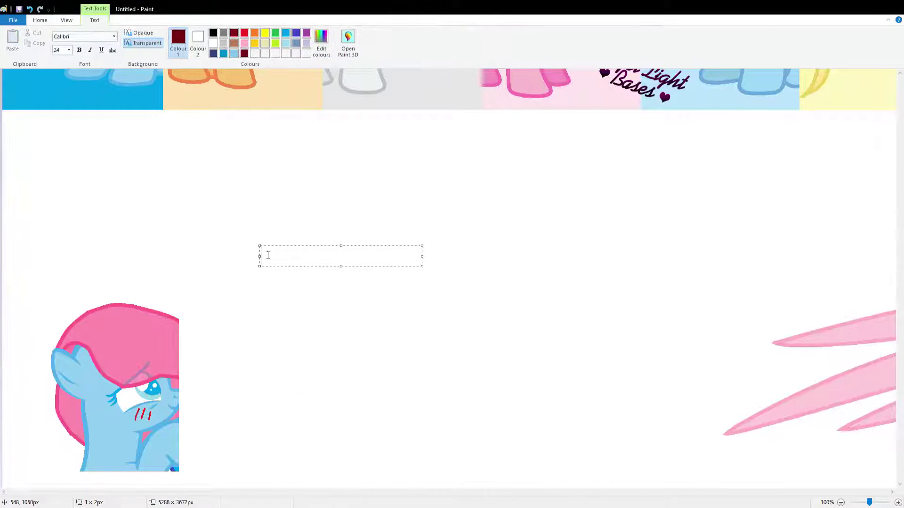
key(BackSpace)
text(wo different  eye)
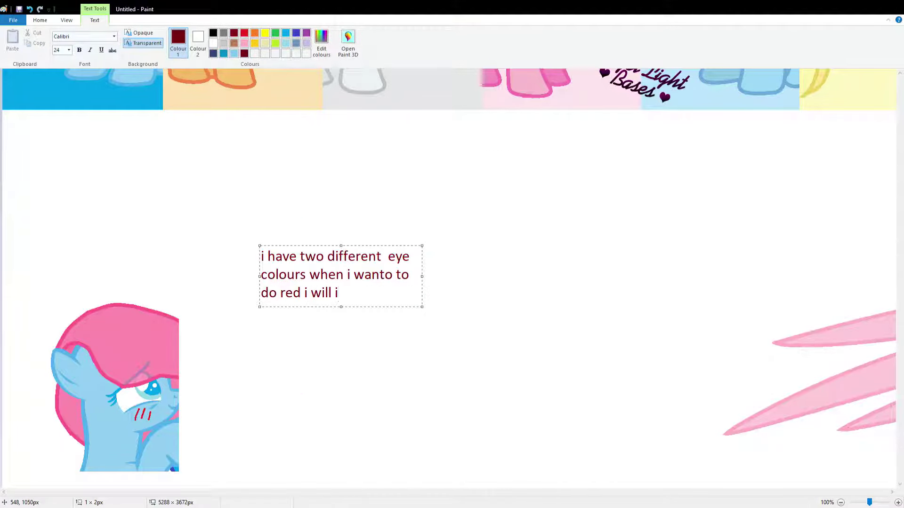
key(Right)
key(Right)
key(Right)
key(Right)
key(Right)
key(Right)
key(Right)
key(Right)
key(Delete)
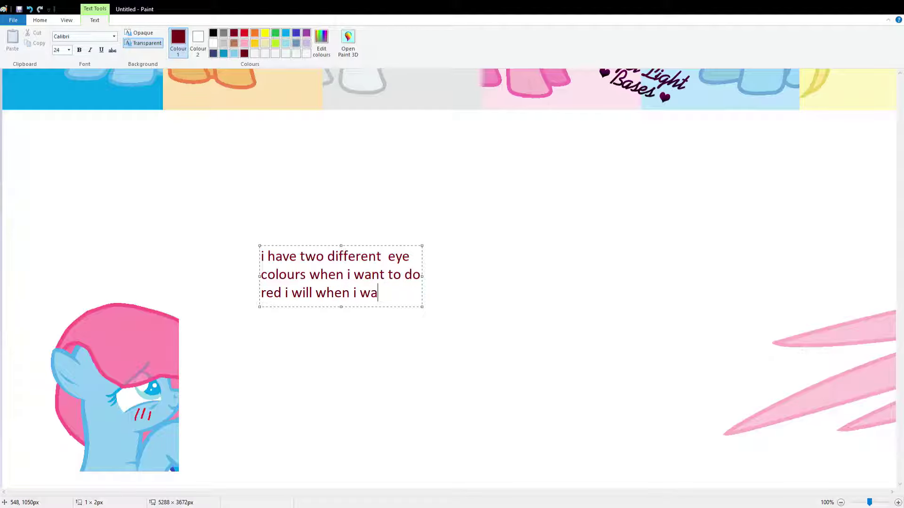
key(BackSpace)
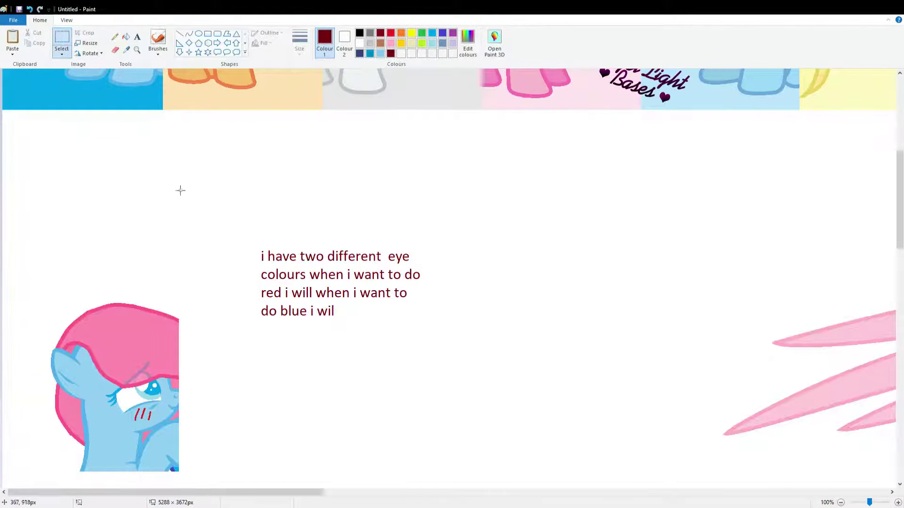
Fill the second pony's wing with the same lime green as its body
scroll(496, 305, down, 1)
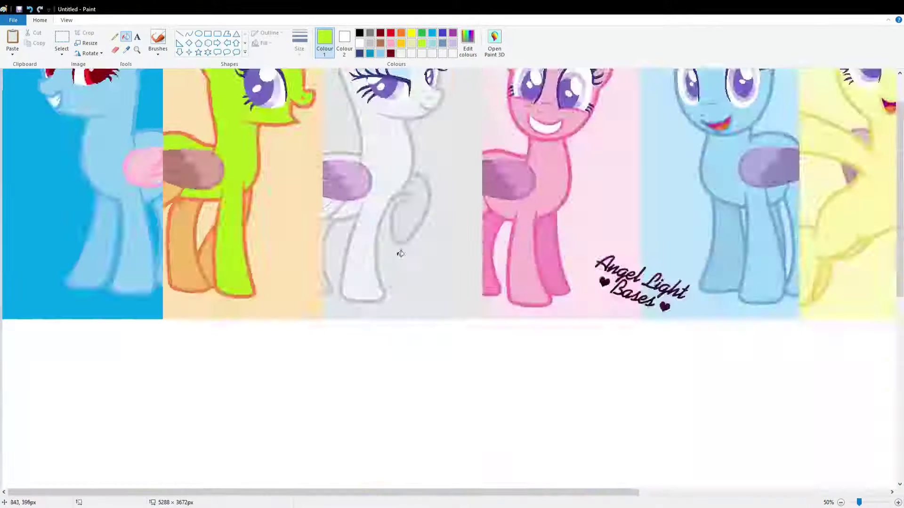
scroll(661, 256, up, 2)
click(534, 244)
click(528, 282)
scroll(528, 282, down, 2)
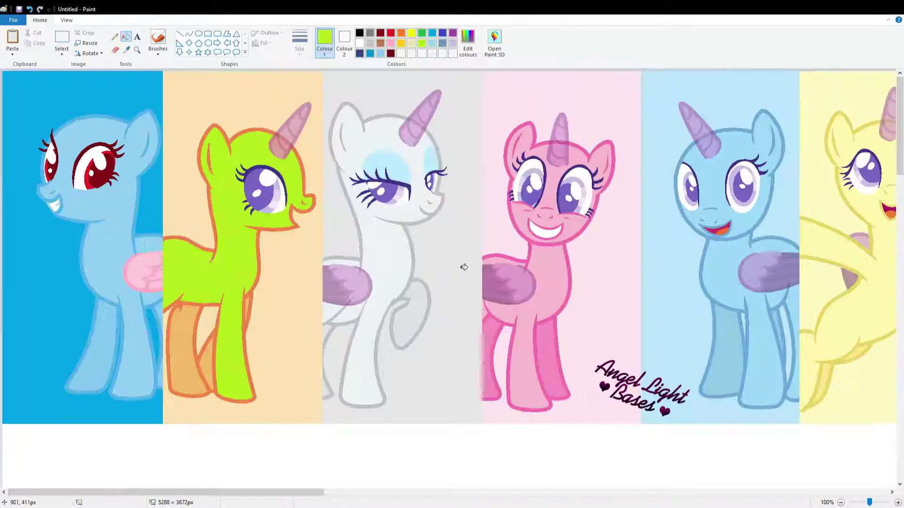
Remove the second pony's horn by filling it with the surrounding head and background colours
scroll(471, 264, up, 1)
click(126, 49)
click(613, 161)
click(612, 160)
scroll(612, 160, down, 2)
Fill the second pony's body and head outlines with green
click(422, 32)
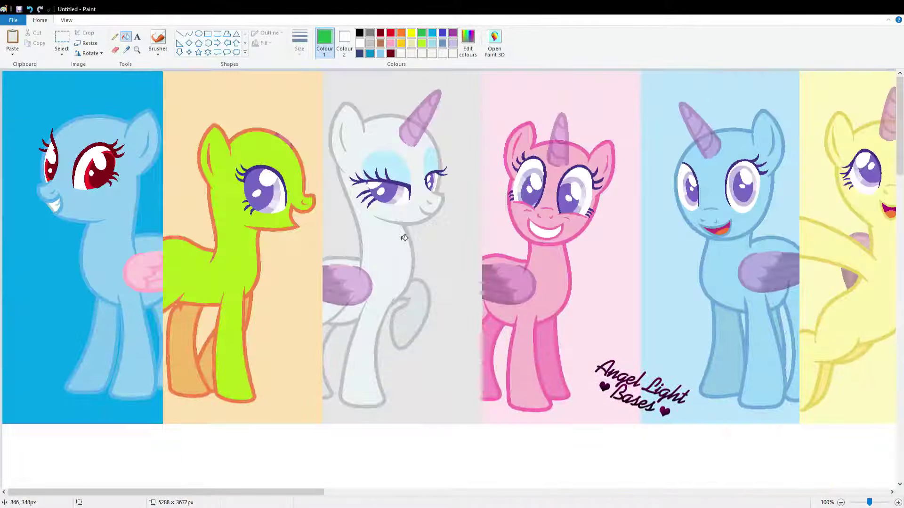
scroll(518, 236, up, 2)
click(583, 221)
scroll(606, 276, down, 1)
click(606, 276)
scroll(426, 133, down, 5)
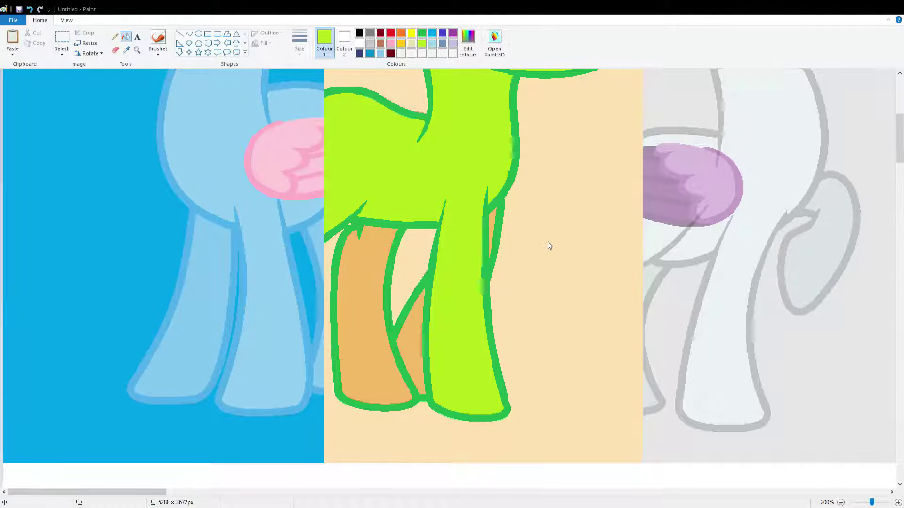
Fill the second pony's far legs with a darker green and its background with pale lime
click(362, 329)
click(405, 291)
scroll(442, 187, up, 5)
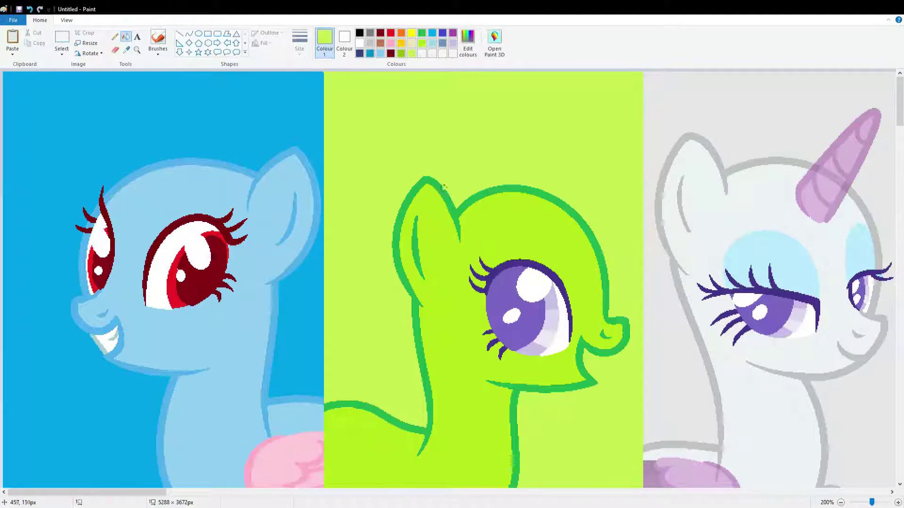
scroll(365, 324, down, 5)
scroll(532, 313, down, 2)
scroll(532, 313, down, 5)
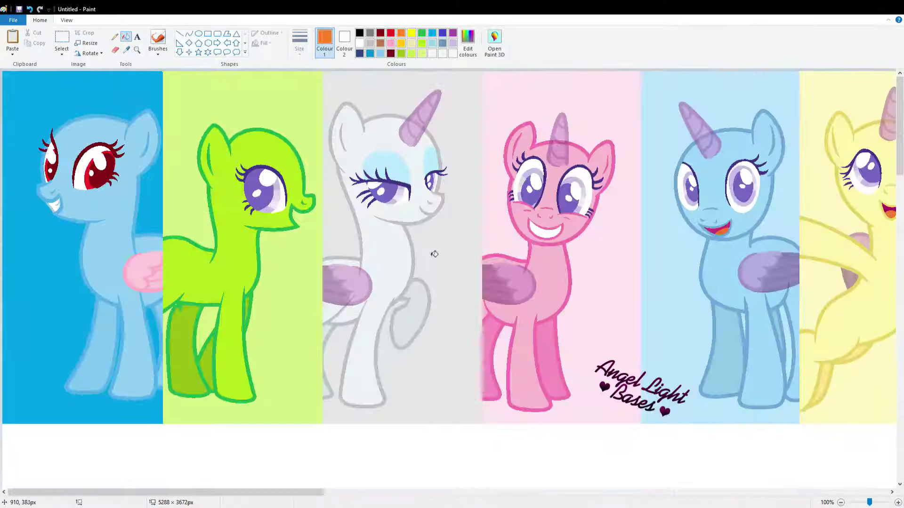
Fill the second pony's iris with orange and the outer iris ring with gold
scroll(434, 255, up, 1)
click(540, 296)
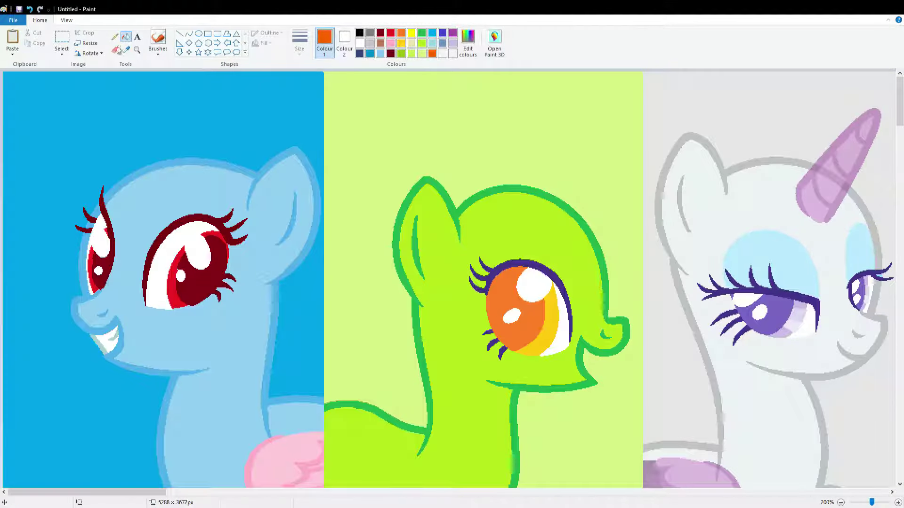
Separate the second pony's eyelashes from the eyelid line with dark orange pencil strokes and fill that line dark orange
click(137, 49)
click(487, 266)
click(249, 175)
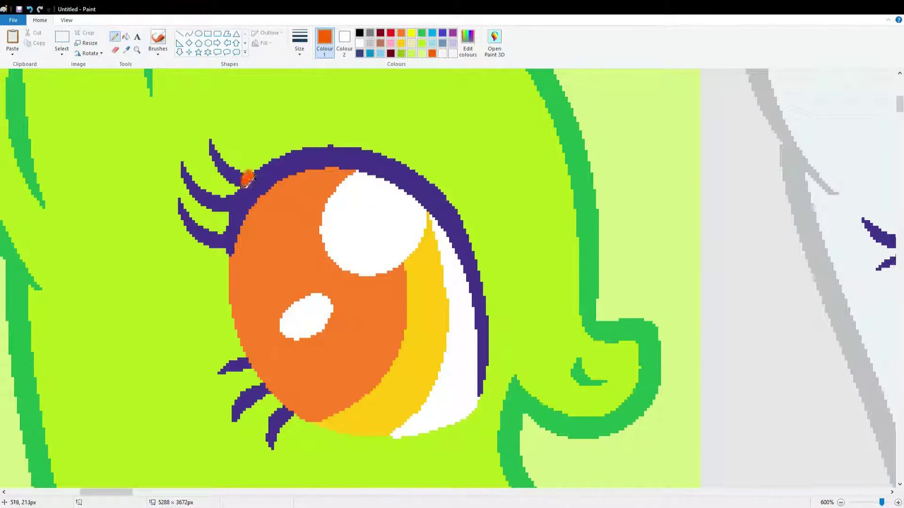
drag(234, 219, 224, 247)
click(126, 36)
click(254, 176)
Erase the second pony's upper eyelashes by filling them with the sampled lime body colour
click(126, 50)
click(188, 141)
click(222, 160)
click(214, 207)
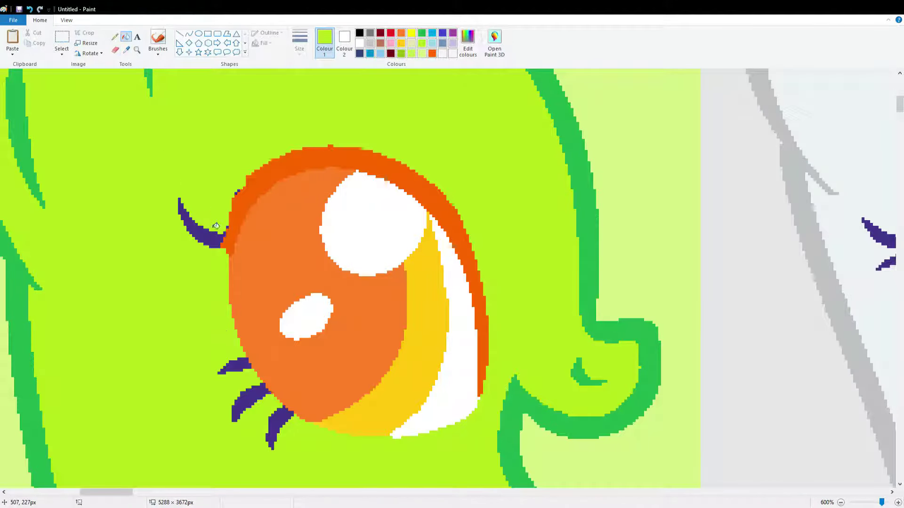
click(198, 226)
Sample mint green from the matching reference pony and fill the third pony's body and horn with it
scroll(405, 203, down, 6)
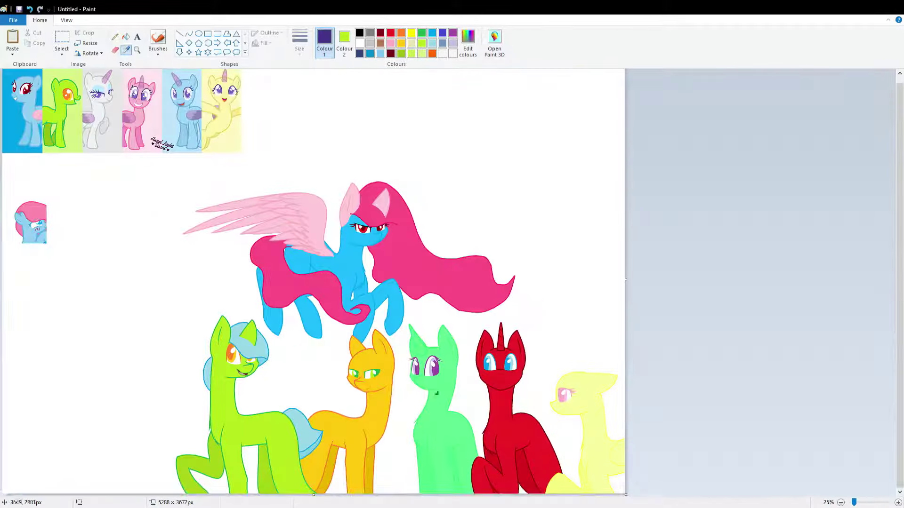
click(126, 49)
click(433, 403)
scroll(405, 204, up, 2)
click(405, 203)
scroll(405, 203, down, 1)
scroll(405, 203, up, 2)
scroll(405, 203, up, 3)
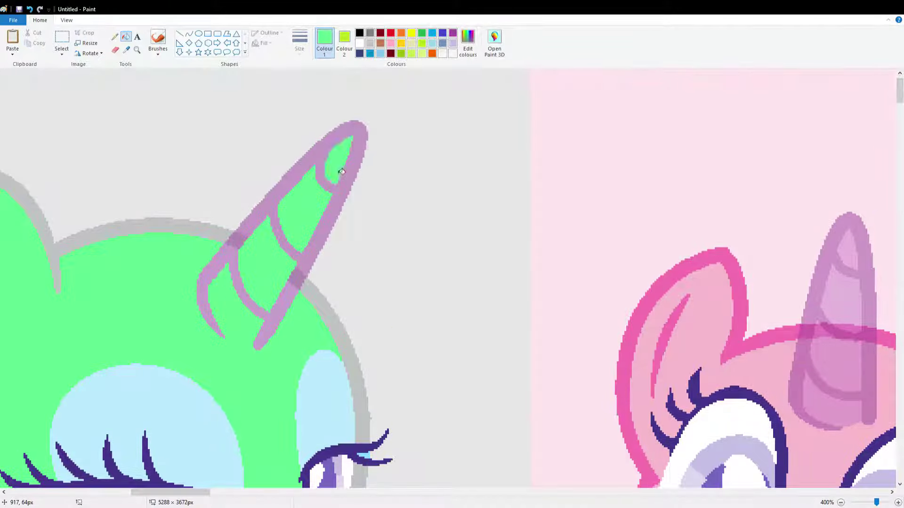
Fill the third pony's wing with mint green so that it blends into the body
scroll(329, 235, down, 5)
scroll(329, 235, left, 4)
click(250, 225)
click(238, 205)
click(301, 186)
click(273, 320)
click(264, 386)
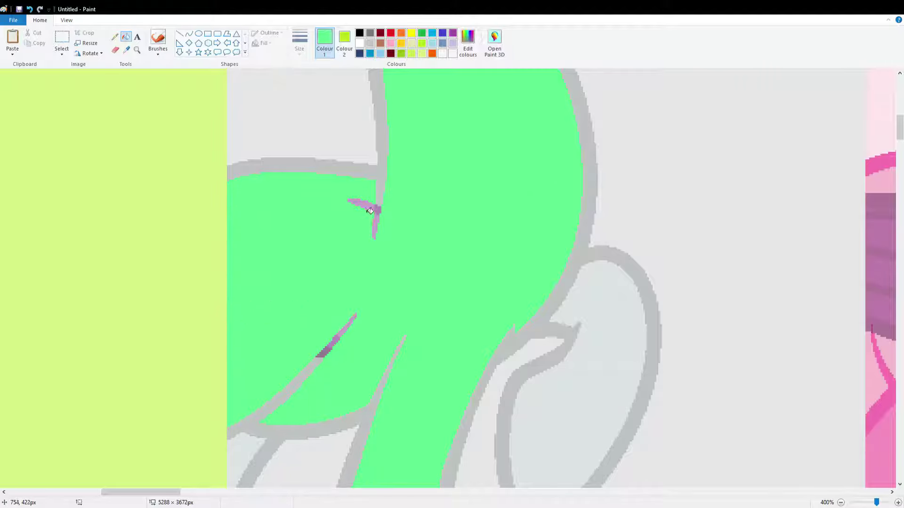
Recolour the third pony's outlines with a brighter green and clear the remaining purple wing fragments
scroll(399, 216, down, 4)
scroll(399, 216, up, 2)
scroll(399, 216, up, 1)
click(420, 233)
scroll(469, 313, down, 8)
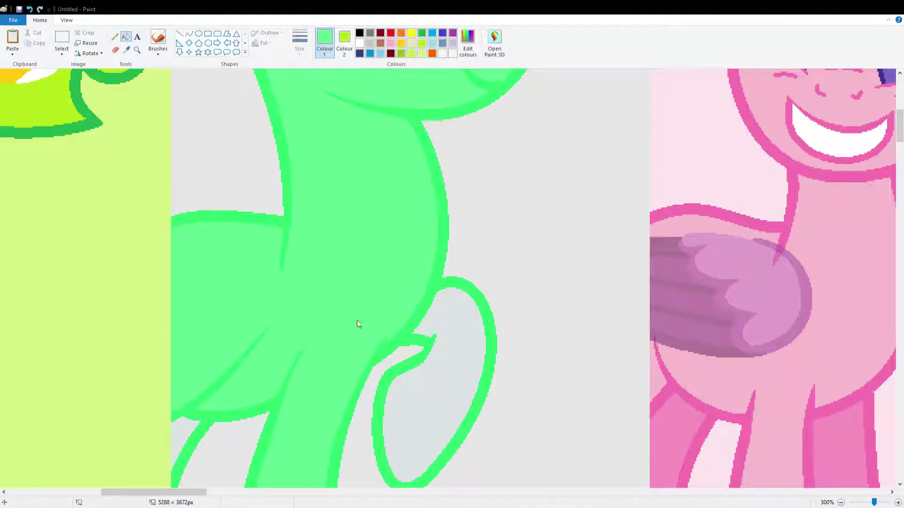
Fill the third pony's raised foreleg and hind leg with mint green
scroll(357, 320, down, 3)
click(433, 264)
key(ctrl+z)
key(ctrl+y)
scroll(197, 330, down, 4)
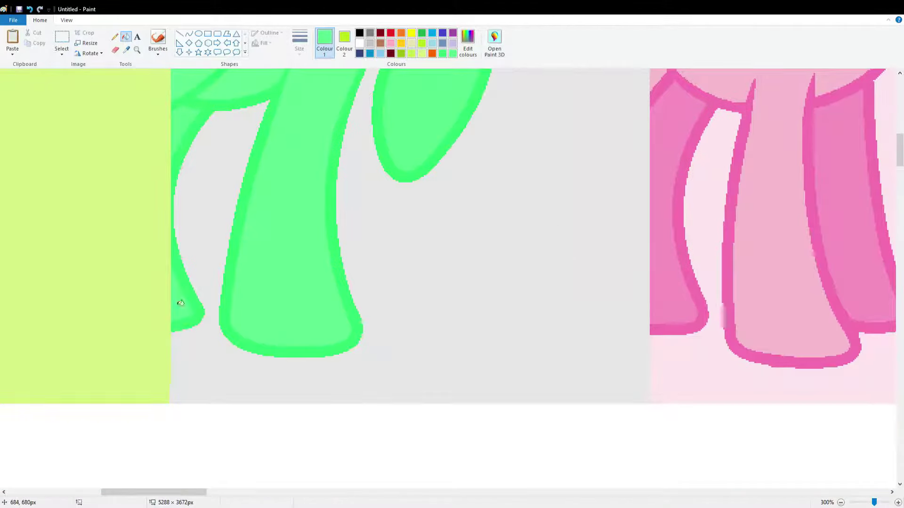
Fill the third pony's background with olive green and its irises with purple
scroll(182, 299, down, 1)
click(126, 49)
click(402, 133)
scroll(402, 133, down, 3)
scroll(110, 98, up, 4)
click(543, 203)
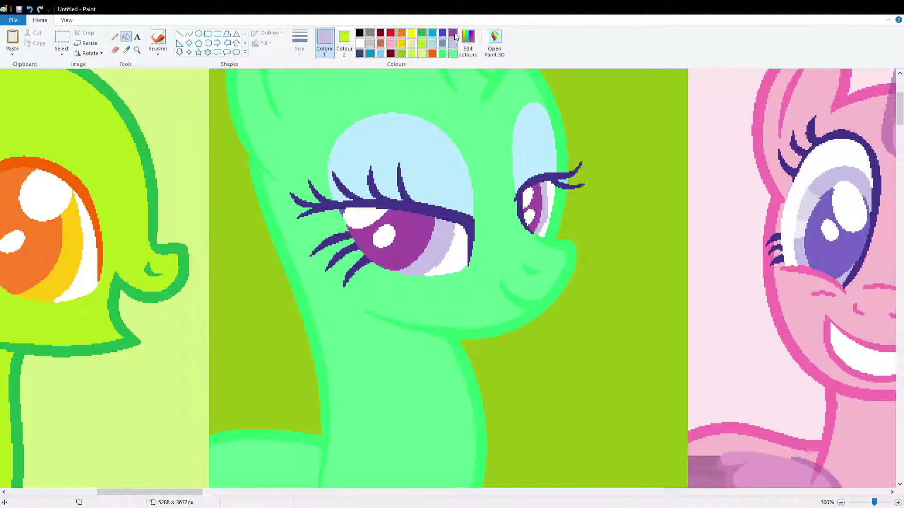
Recolour the third pony's eyelashes purple and fill its light blue eyeshadow with the sampled mint green
click(126, 49)
click(262, 80)
scroll(496, 164, down, 3)
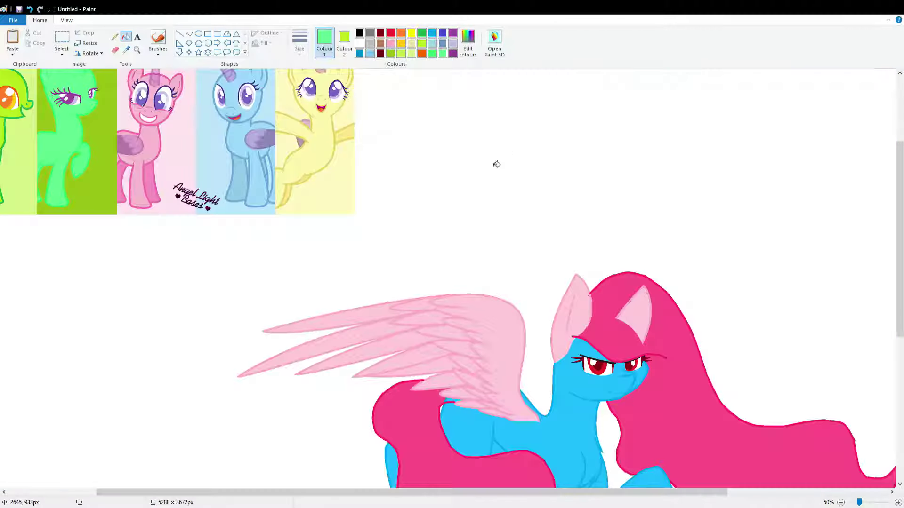
Fill the fourth pony's body, head and wing with gold
click(401, 43)
scroll(497, 165, down, 3)
scroll(615, 139, up, 2)
click(614, 140)
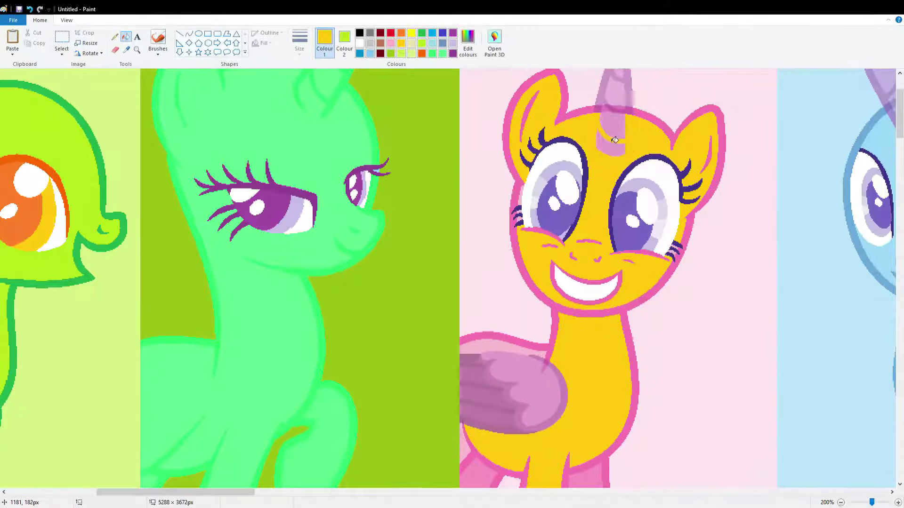
scroll(615, 140, down, 1)
click(523, 259)
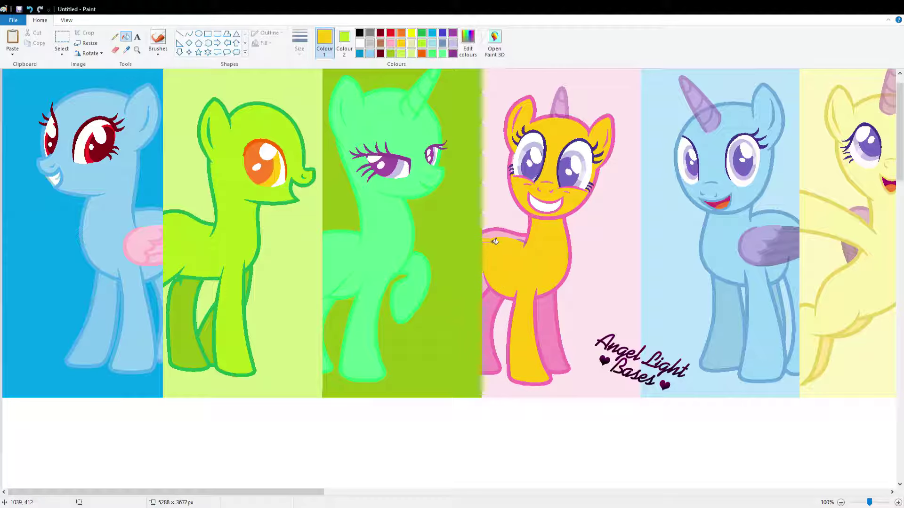
Paint over the fourth pony's eyelashes with gold pencil strokes, detaching them from the eye outlines
click(137, 49)
click(515, 272)
click(515, 272)
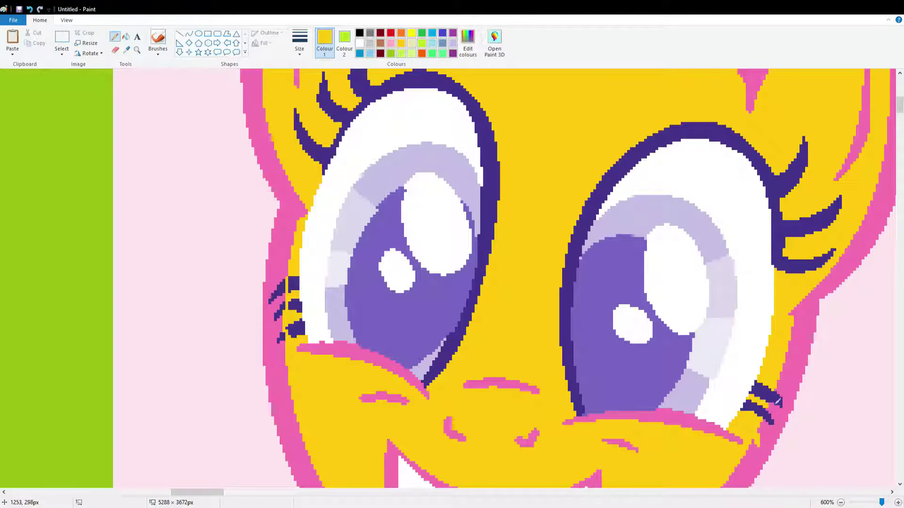
click(114, 36)
scroll(378, 191, up, 3)
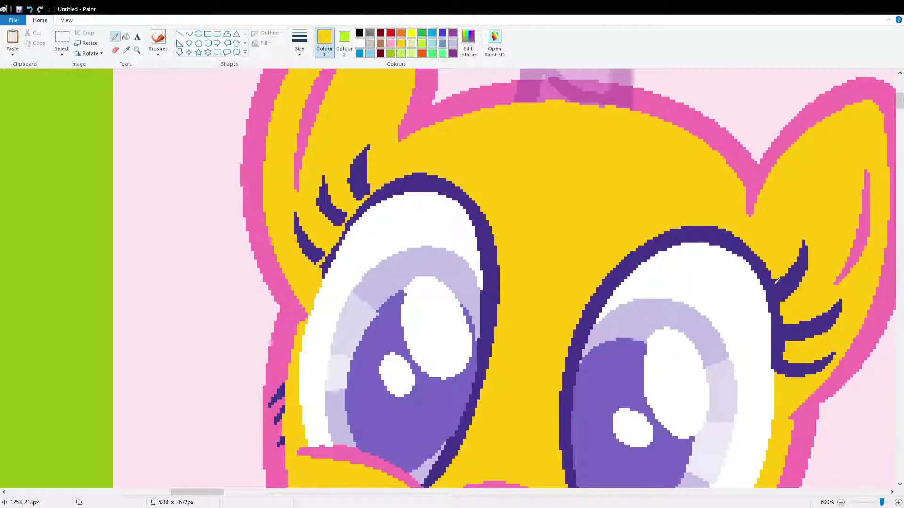
scroll(270, 188, down, 3)
click(126, 49)
click(114, 37)
scroll(755, 234, down, 3)
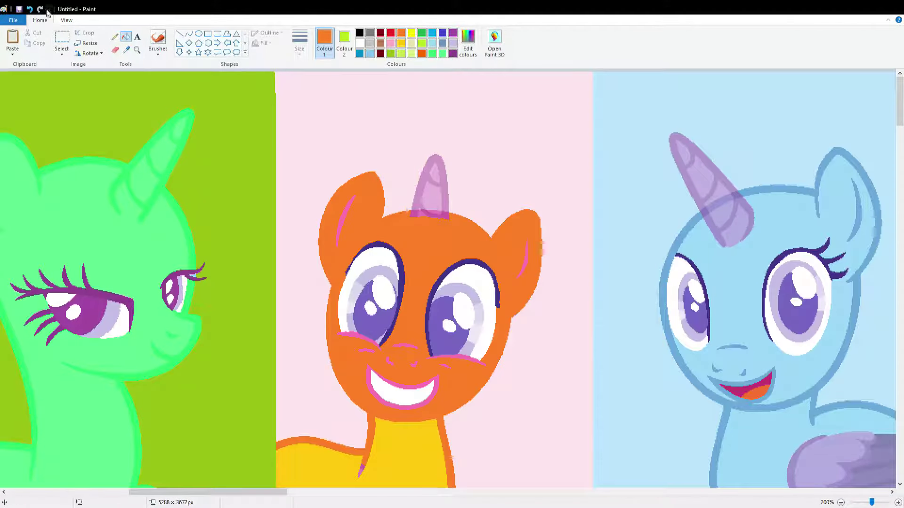
Recolour the fourth pony's remaining pink body and face lines orange, undoing any misplaced fill
scroll(527, 257, down, 4)
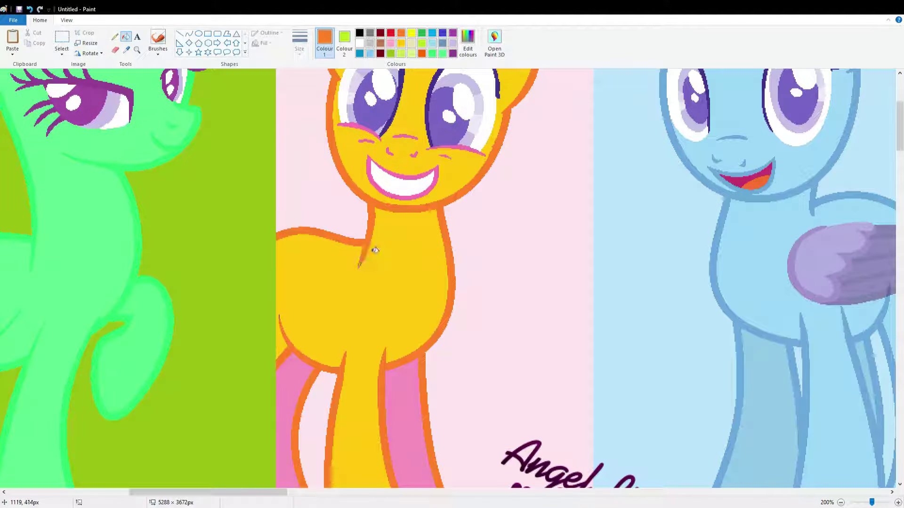
click(395, 141)
key(ctrl+z)
key(ctrl+y)
key(ctrl+z)
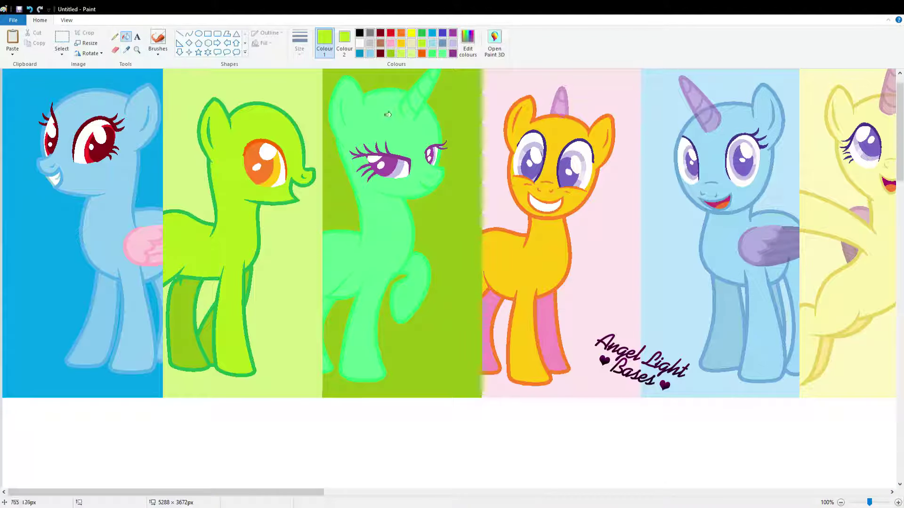
Recolour the fourth pony's irises and eye outlines green with lime iris rims, and fill its panel background light gold
click(541, 164)
key(ctrl+z)
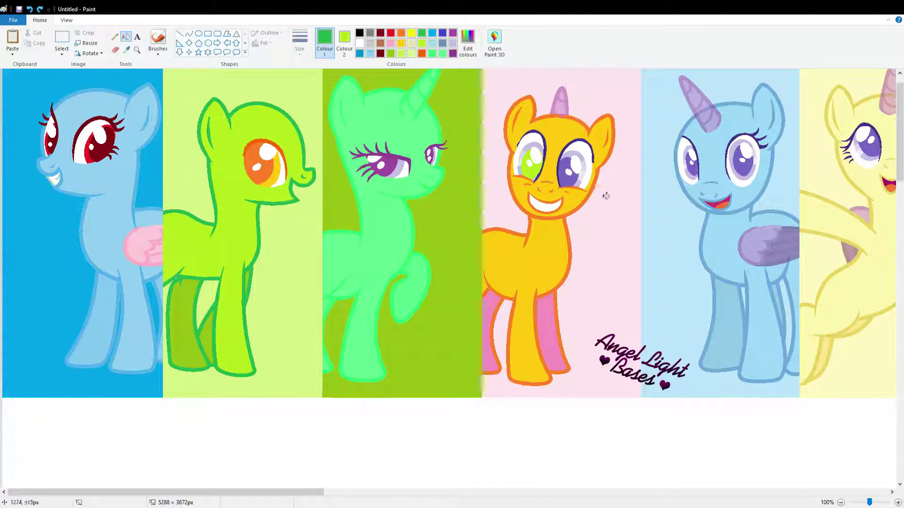
key(ctrl+Page_Up)
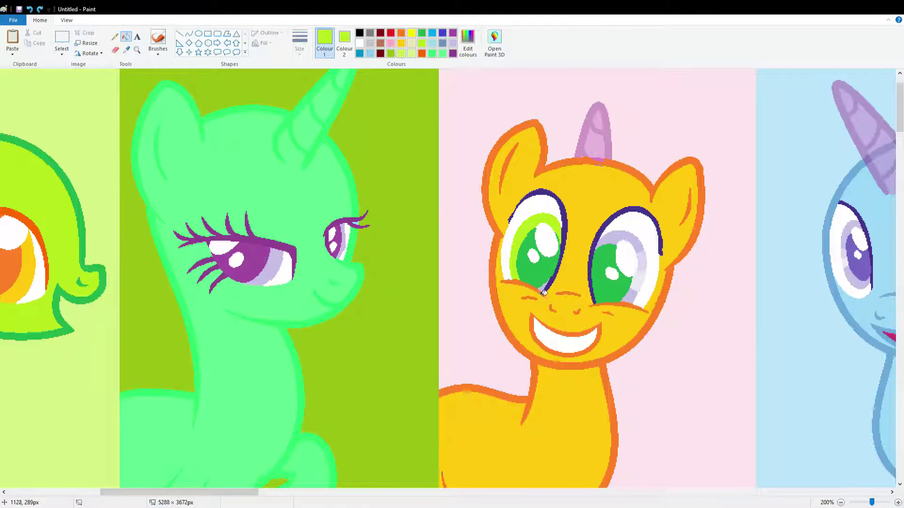
key(ctrl+y)
click(537, 191)
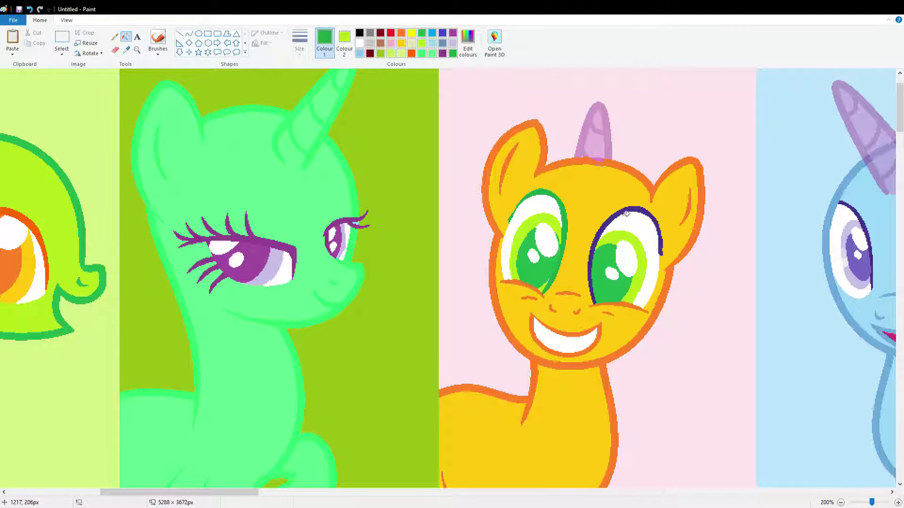
click(630, 208)
click(401, 42)
click(594, 127)
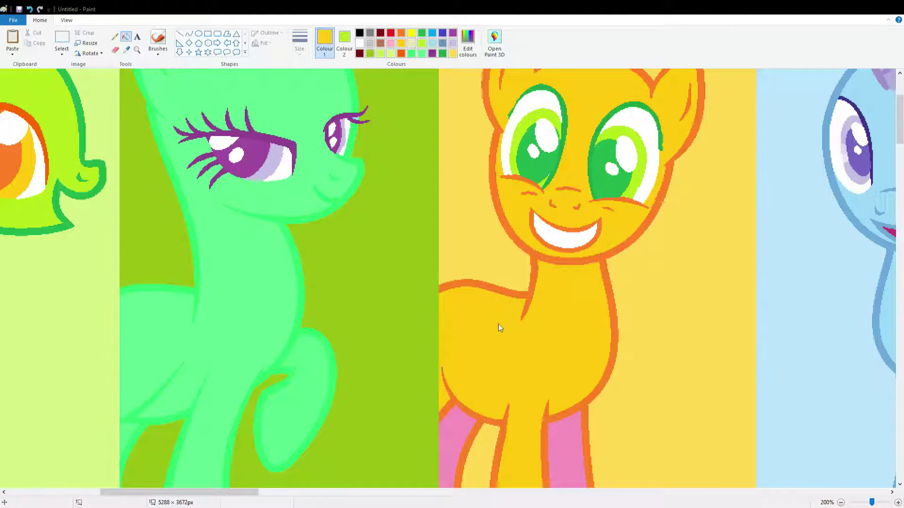
Recolour the fifth pony's outlines and facial lines dark red and fill its body and wing with red
drag(202, 285, 250, 258)
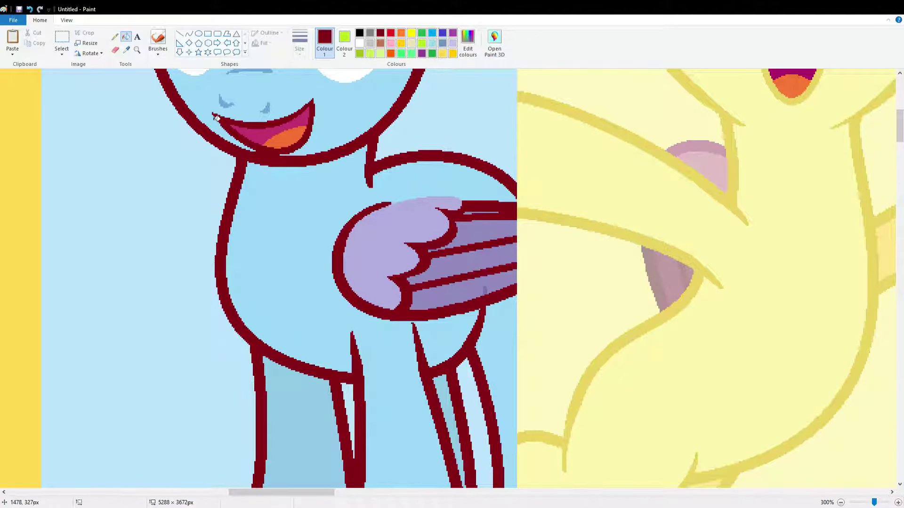
scroll(216, 115, up, 3)
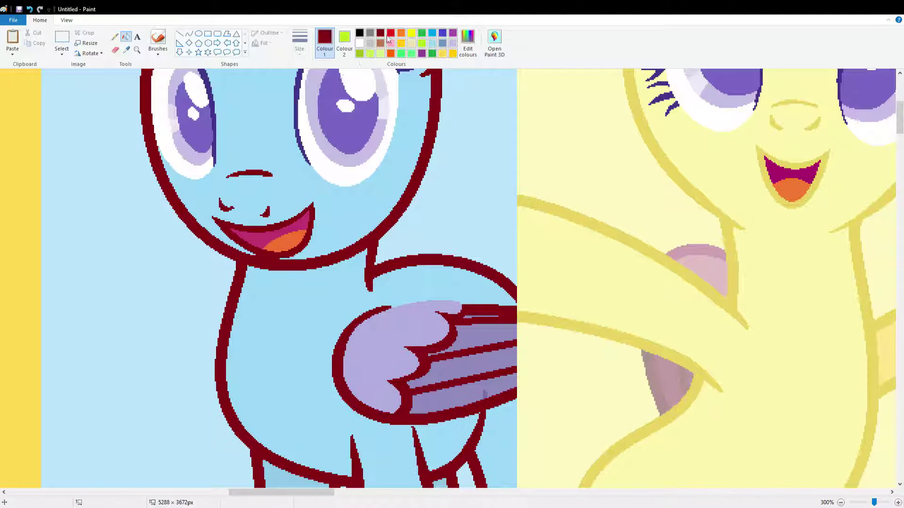
click(390, 34)
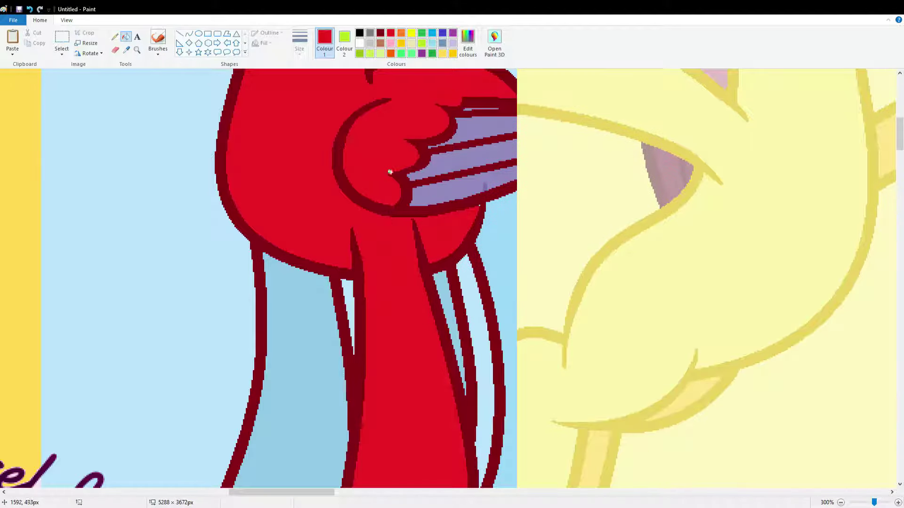
click(414, 184)
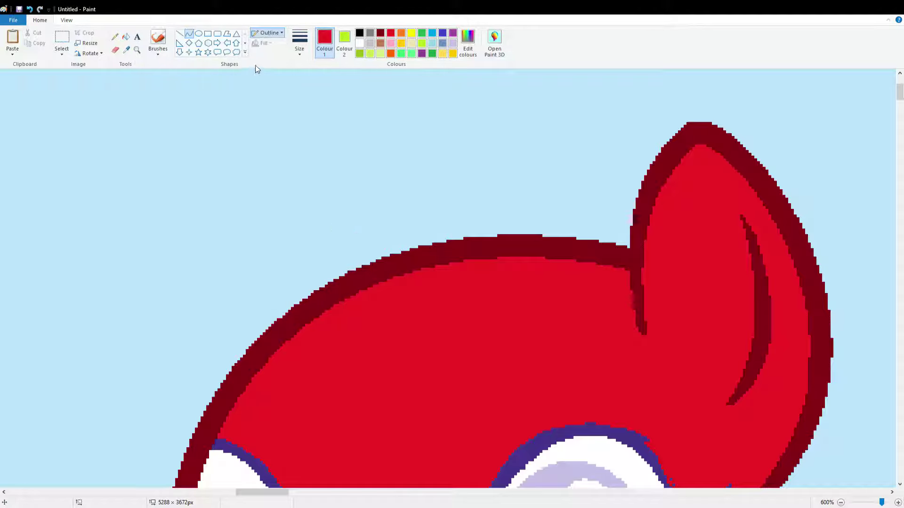
Draw a curved horn in black on the fifth pony's head, fill it red and recolour its outline dark red
click(359, 32)
drag(330, 381, 488, 305)
drag(409, 343, 179, 88)
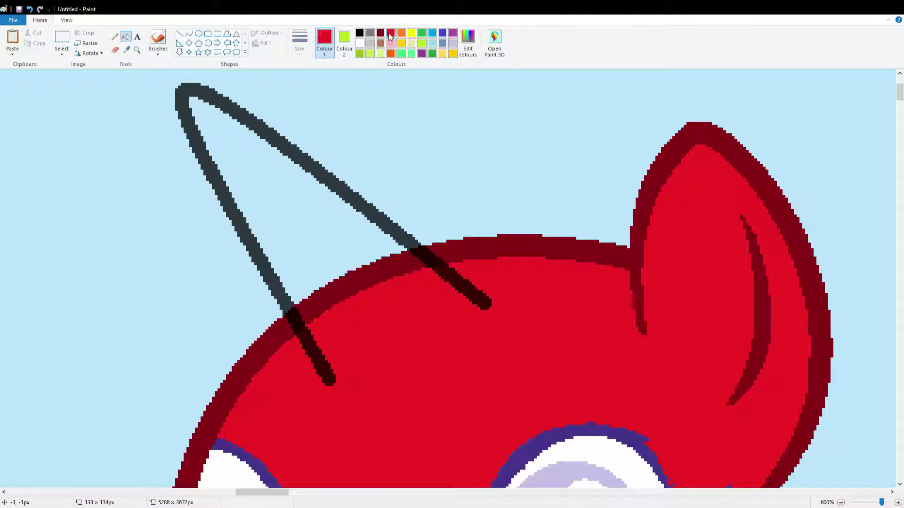
click(390, 33)
click(263, 160)
click(380, 33)
click(452, 278)
click(320, 362)
Add a curved base line and curved ridge lines to the fifth pony's horn in dark red
drag(331, 378, 432, 358)
drag(382, 372, 375, 383)
drag(260, 128, 230, 207)
drag(245, 170, 257, 160)
drag(284, 306, 337, 194)
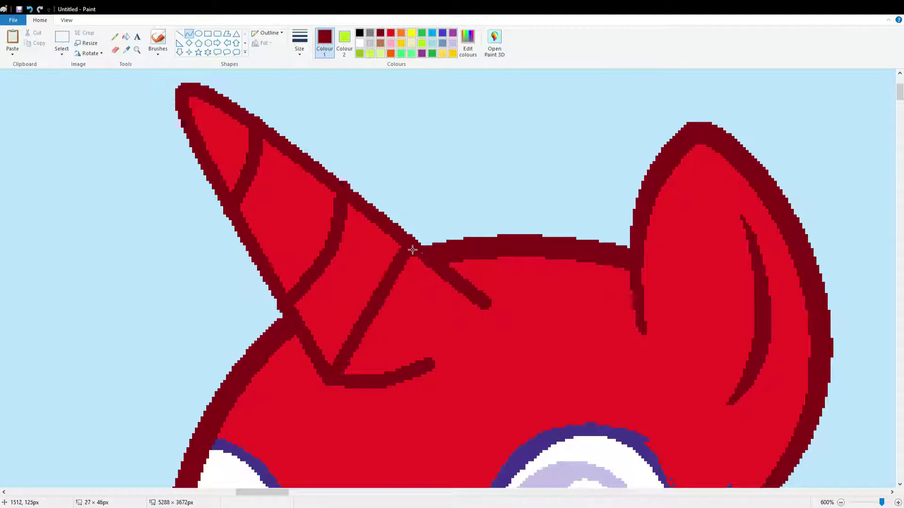
Paint over the fifth pony's wing lines with red to blend the wing into its body
scroll(548, 253, down, 15)
drag(283, 493, 302, 492)
click(125, 36)
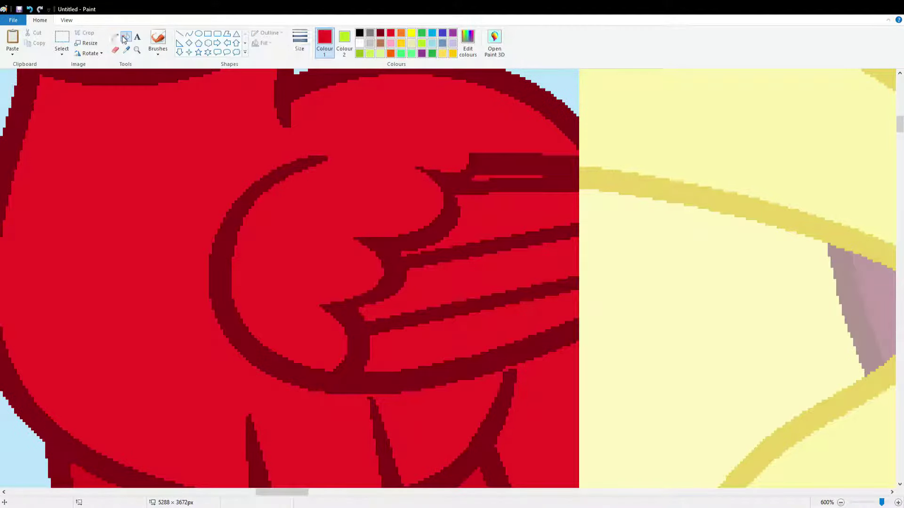
Recolour the sixth pony's coat light yellow and its outlines bright yellow to match the yellow reference pony
scroll(349, 253, down, 7)
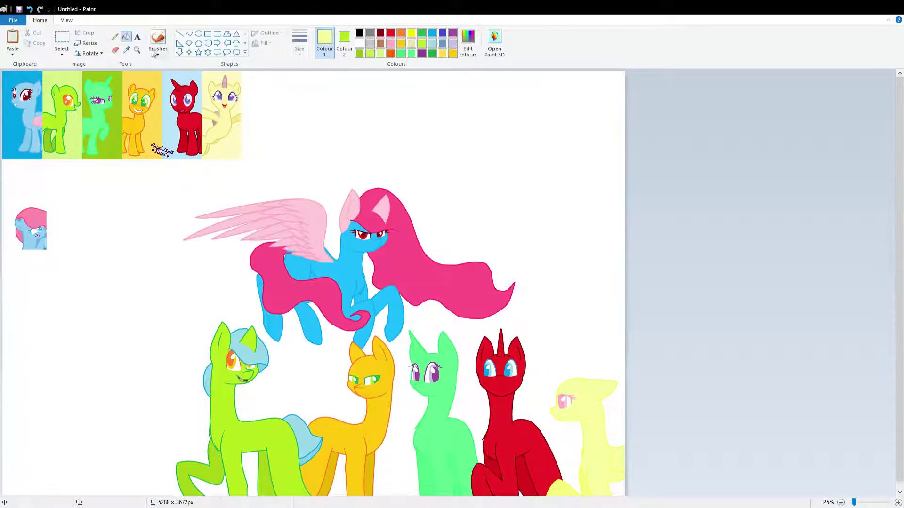
scroll(188, 78, up, 3)
scroll(434, 423, down, 3)
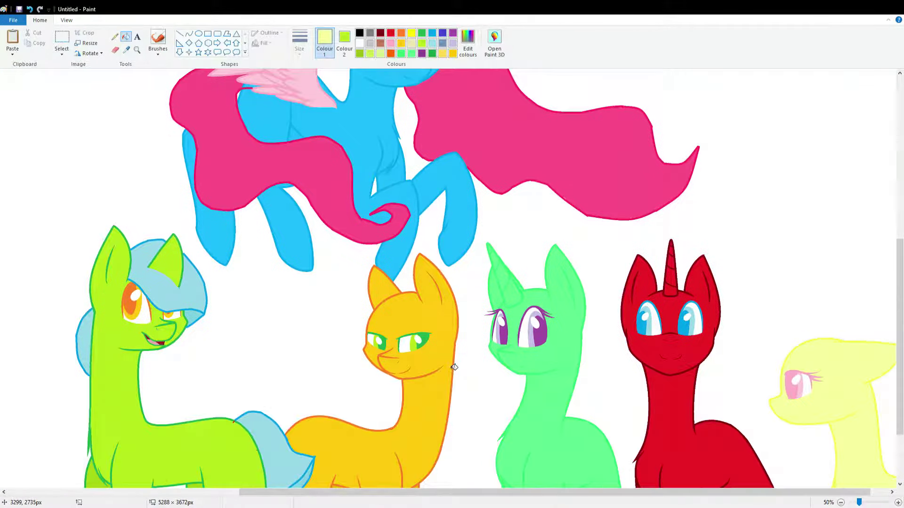
scroll(749, 279, up, 1)
click(767, 273)
scroll(767, 273, up, 2)
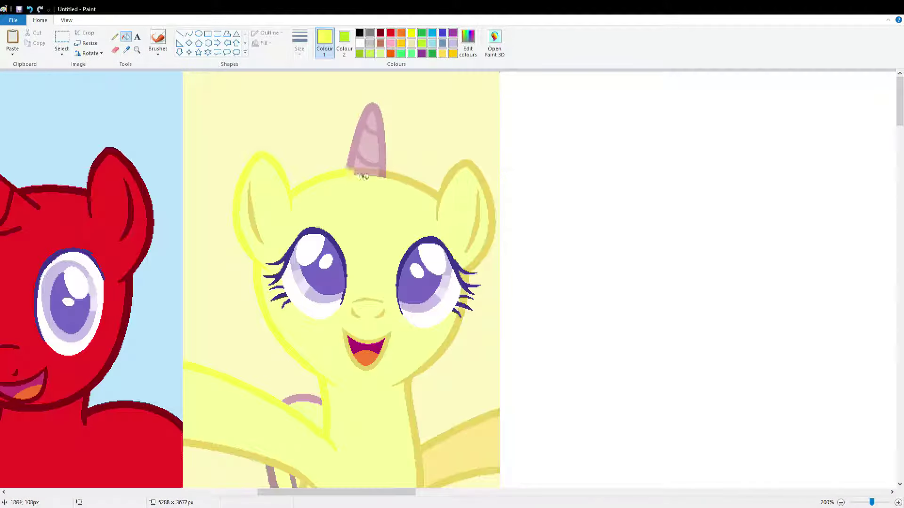
click(361, 97)
click(34, 9)
Fill the fifth panel's background pinkish red and recolour the sixth pony's eyes and eyelashes pink
scroll(268, 308, down, 4)
click(392, 33)
scroll(151, 161, down, 3)
click(137, 50)
click(304, 113)
click(394, 153)
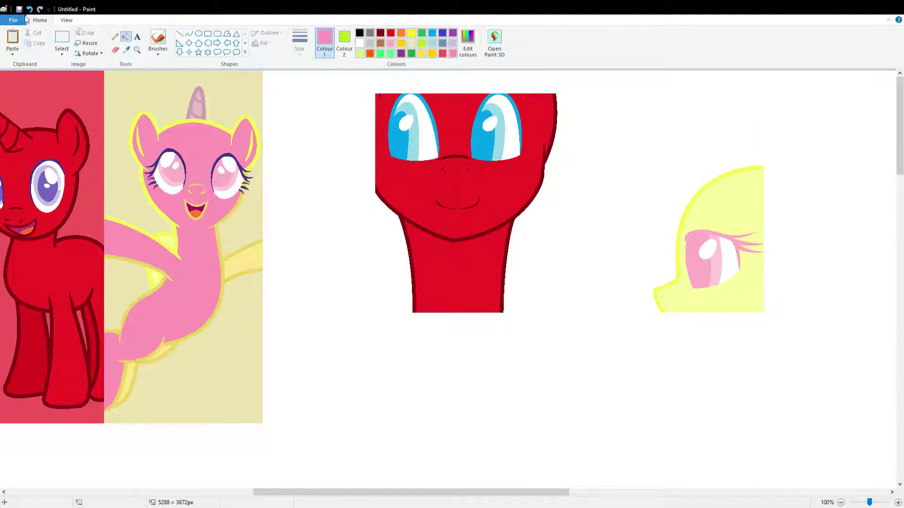
scroll(330, 283, up, 1)
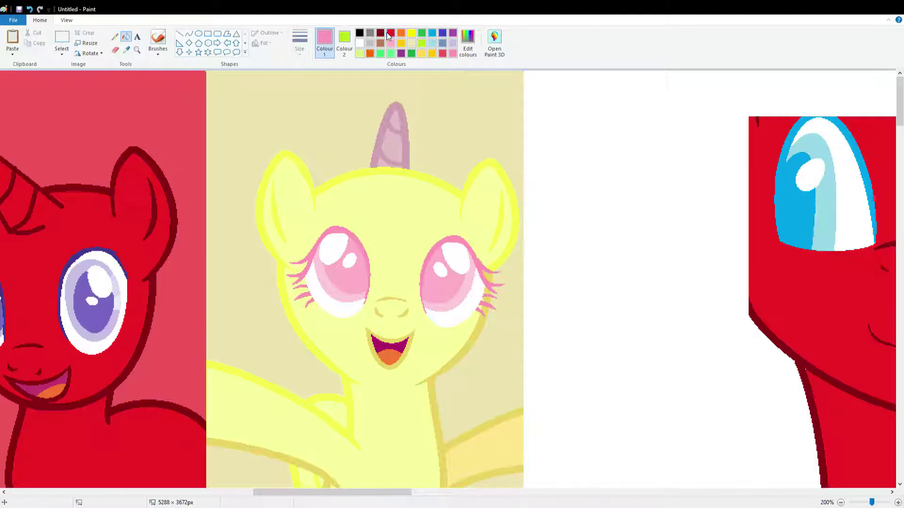
Recolour the fifth pony's irises blue with light blue rims to match its reference
click(78, 321)
scroll(78, 321, left, 3)
click(431, 32)
click(231, 301)
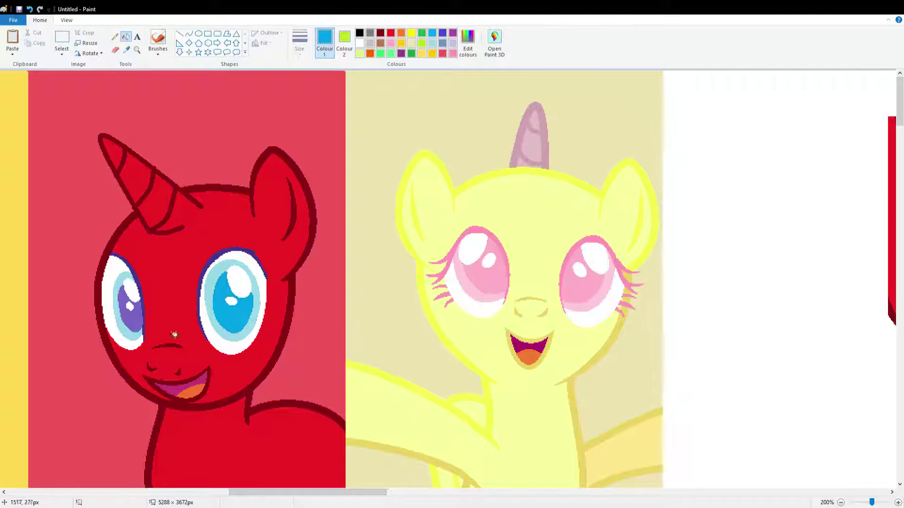
scroll(549, 250, down, 10)
click(114, 37)
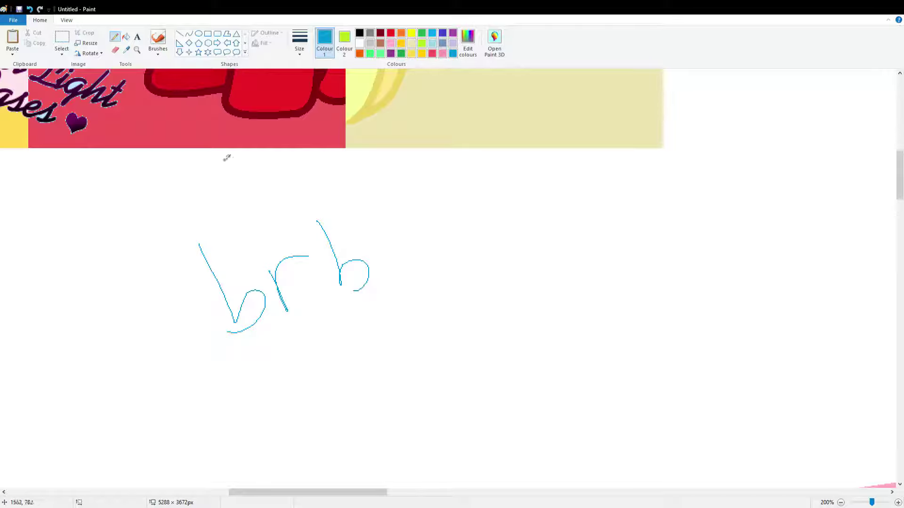
click(62, 40)
drag(159, 227, 419, 344)
key(Delete)
click(125, 37)
click(360, 43)
click(334, 257)
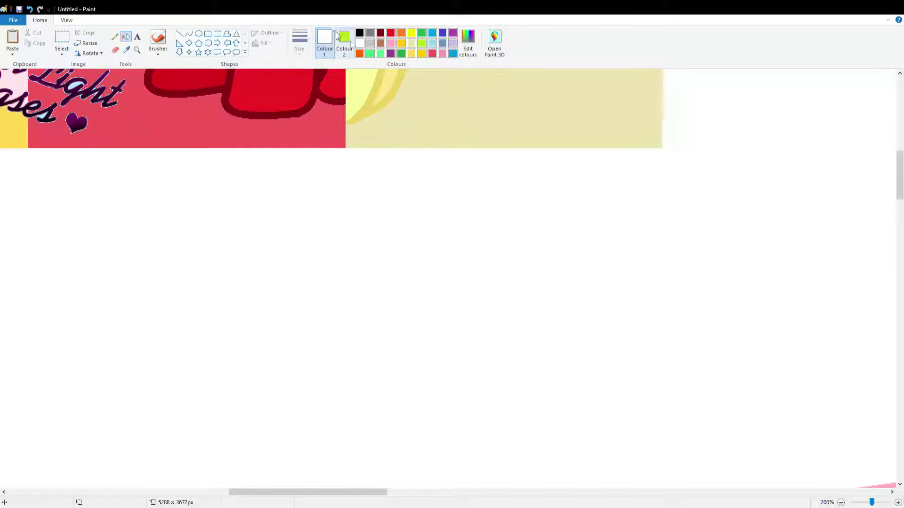
Set the secondary colour to white and erase the Angel Light Bases signature between the fourth and fifth panels
click(337, 37)
click(359, 43)
scroll(165, 377, up, 5)
click(61, 40)
drag(175, 311, 395, 455)
key(Delete)
Draw a straight vertical pinkish-red line through the erased white area, continuing the border between the two panels
click(179, 34)
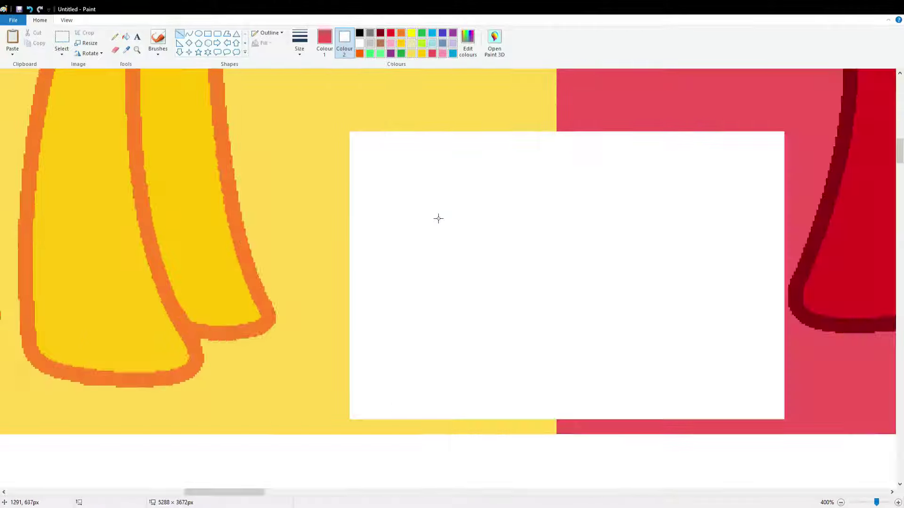
scroll(438, 218, up, 1)
drag(322, 147, 321, 424)
scroll(332, 266, up, 4)
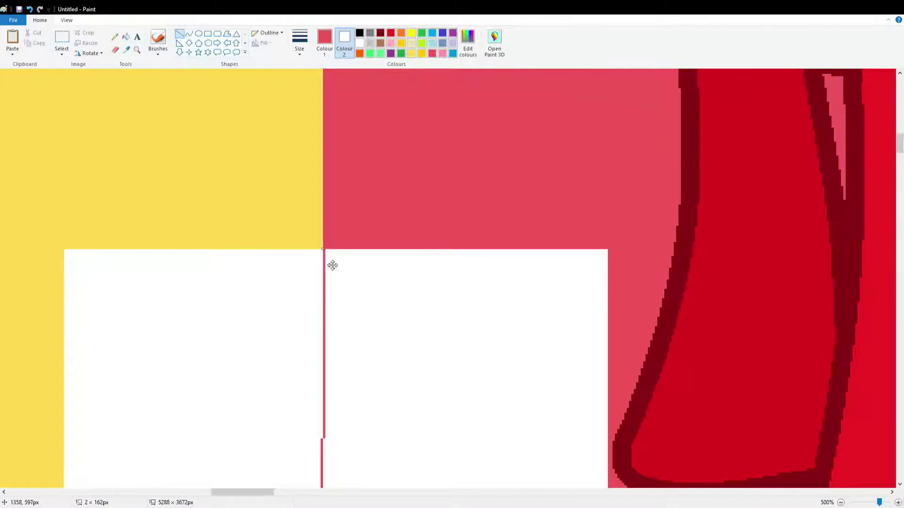
Fill the erased white area with the fifth panel's pinkish red and the fourth panel's light gold on their respective sides
scroll(332, 265, down, 5)
click(126, 37)
click(397, 184)
click(126, 49)
click(47, 188)
click(125, 121)
Recolour the leftover purple spot on the fourth pony's head outline orange, undoing any misplaced fill
click(136, 49)
click(257, 112)
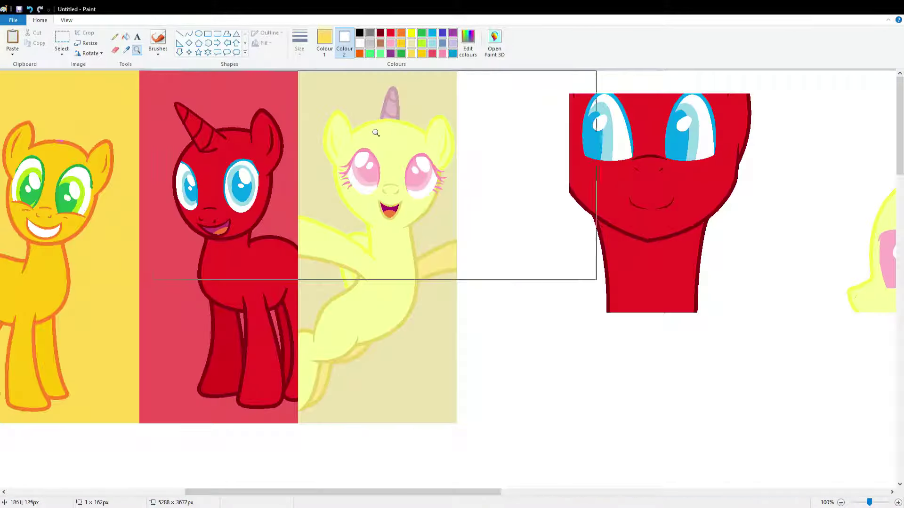
click(225, 168)
click(323, 198)
key(ctrl+z)
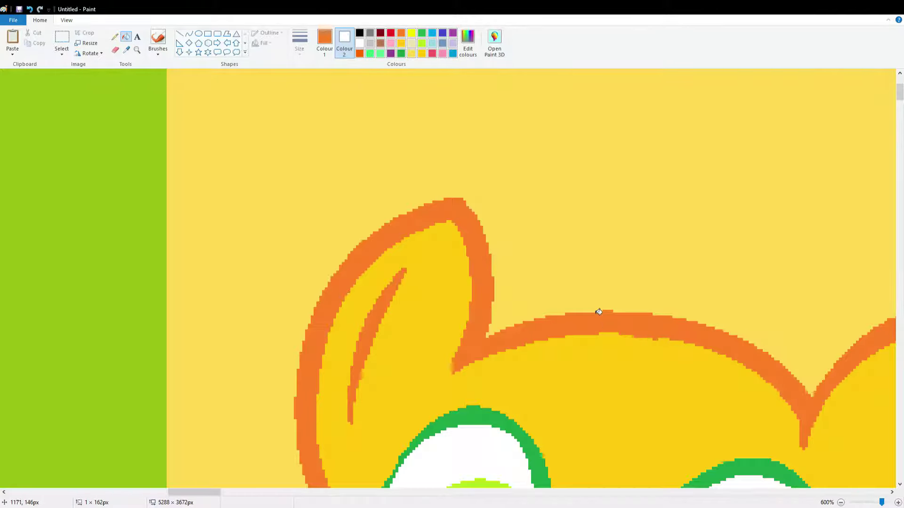
Draw the first pony's fringe line in deep pink with the Pencil, from the ear across the eyes to the muzzle
scroll(605, 323, down, 3)
scroll(441, 103, up, 1)
right_click(441, 103)
click(328, 46)
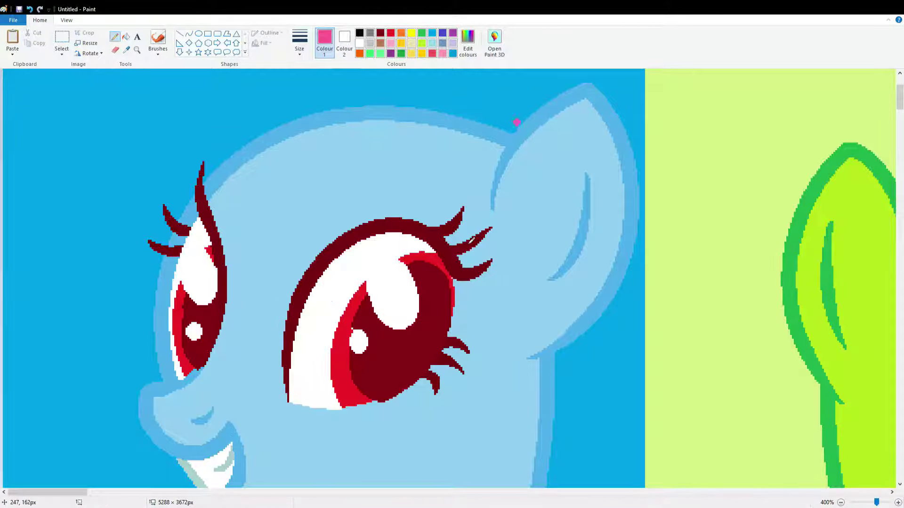
drag(517, 123, 139, 375)
scroll(246, 326, down, 2)
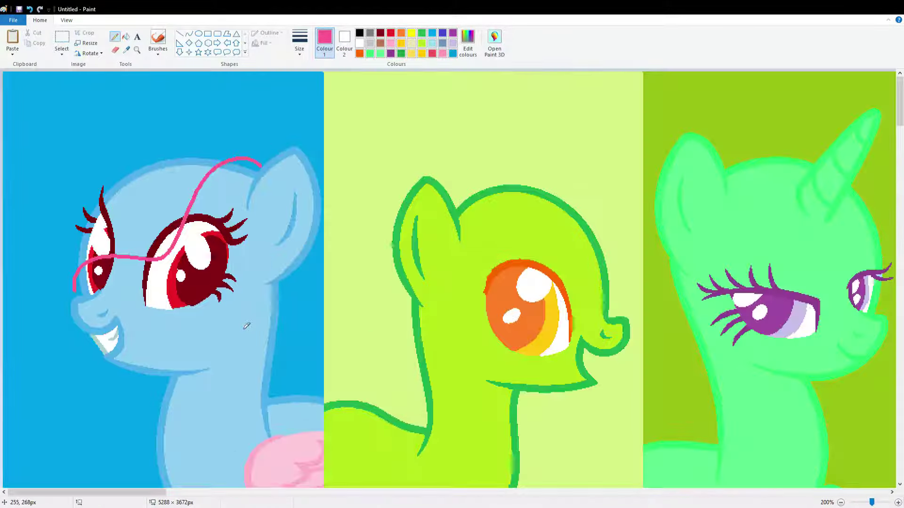
Outline the first pony's long outer mane and the small wavy lock behind its neck in deep pink
scroll(97, 139, down, 5)
drag(29, 71, 75, 233)
scroll(167, 296, up, 2)
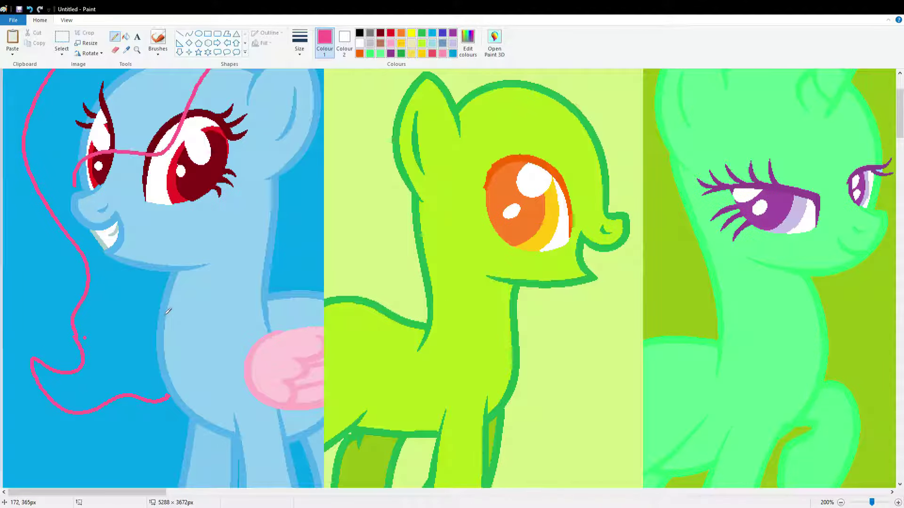
drag(290, 178, 282, 263)
Fill all sections of the first pony's mane and neck lock with lighter pink
scroll(226, 142, up, 3)
scroll(226, 141, down, 2)
click(126, 36)
click(442, 53)
scroll(235, 236, up, 3)
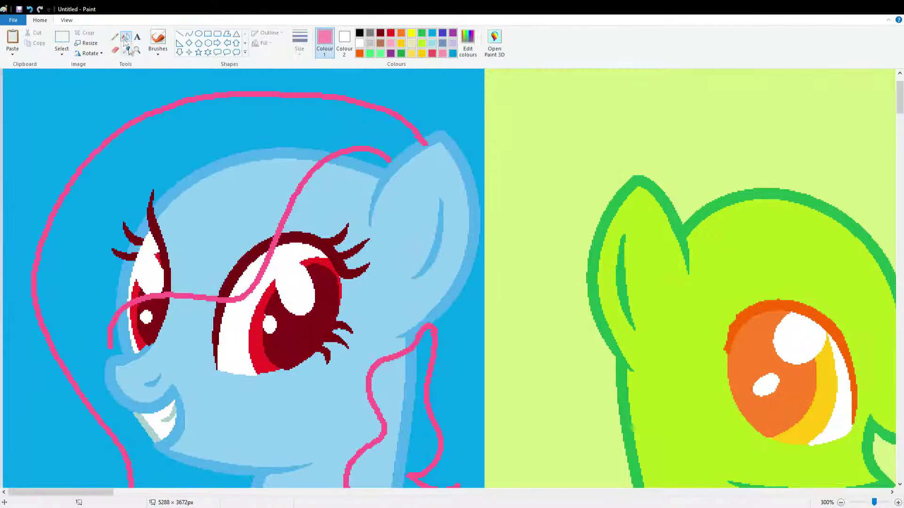
click(141, 118)
scroll(235, 212, up, 1)
click(270, 228)
scroll(270, 228, up, 1)
scroll(686, 309, down, 3)
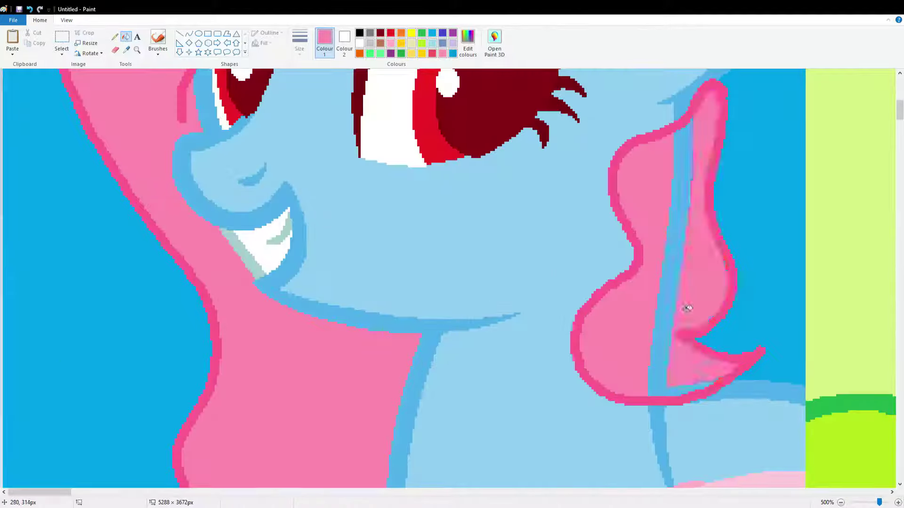
Redraw the first pony's ear outline in its sampled outline blue where the mane meets the ear
scroll(404, 312, down, 4)
scroll(403, 282, up, 4)
click(126, 49)
click(659, 377)
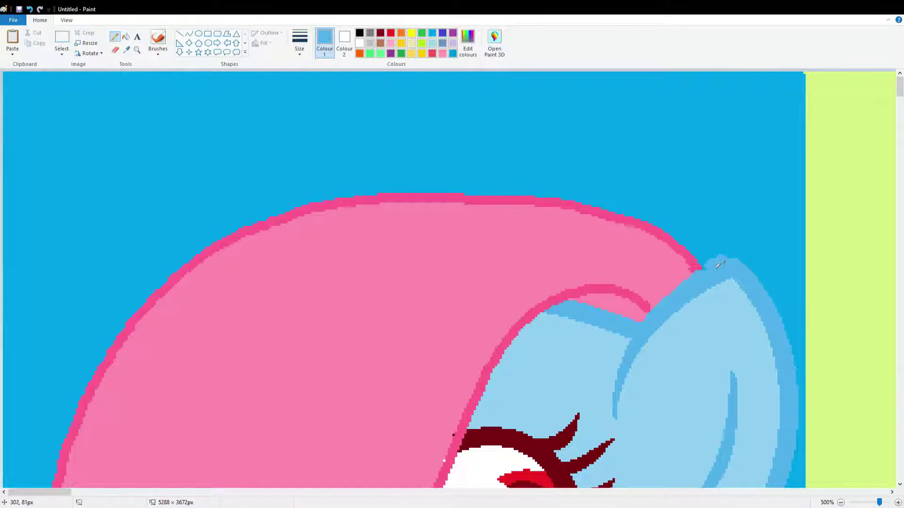
Draw the second pony's fringe and rear mane outlines in blue and fill both light blue, matching its reference
scroll(706, 281, down, 4)
click(126, 50)
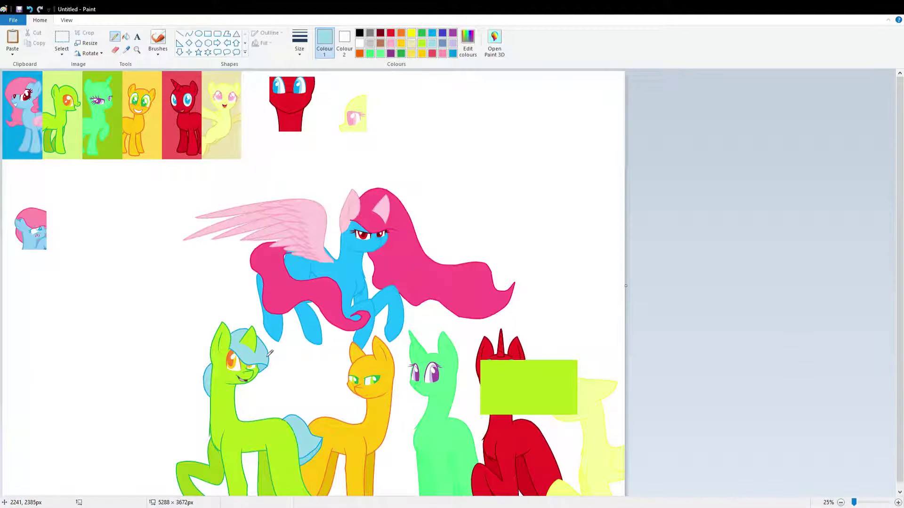
scroll(270, 353, up, 5)
scroll(270, 353, down, 1)
mouse_move(452, 197)
mouse_down()
mouse_move(532, 262)
mouse_move(621, 305)
mouse_up()
drag(437, 184, 625, 309)
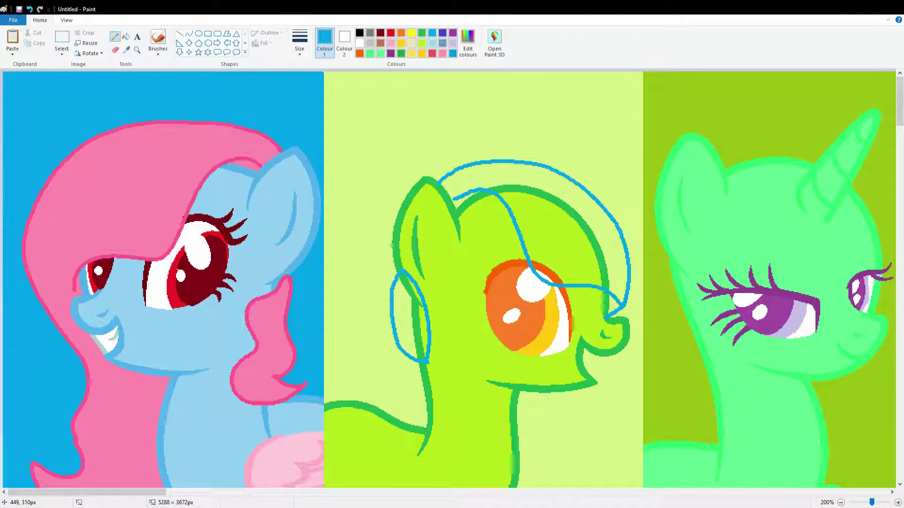
click(529, 221)
click(410, 310)
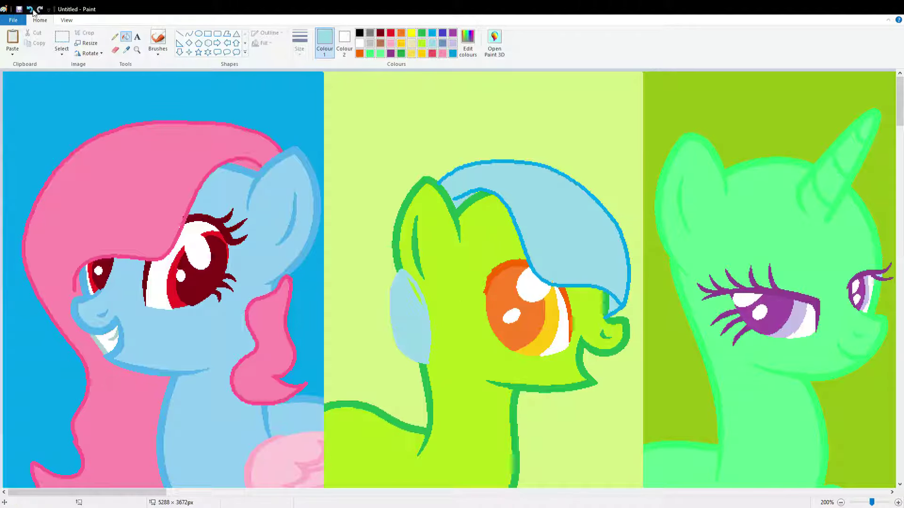
Touch up the second pony's green face outline where the fringe meets the muzzle
click(137, 49)
click(158, 110)
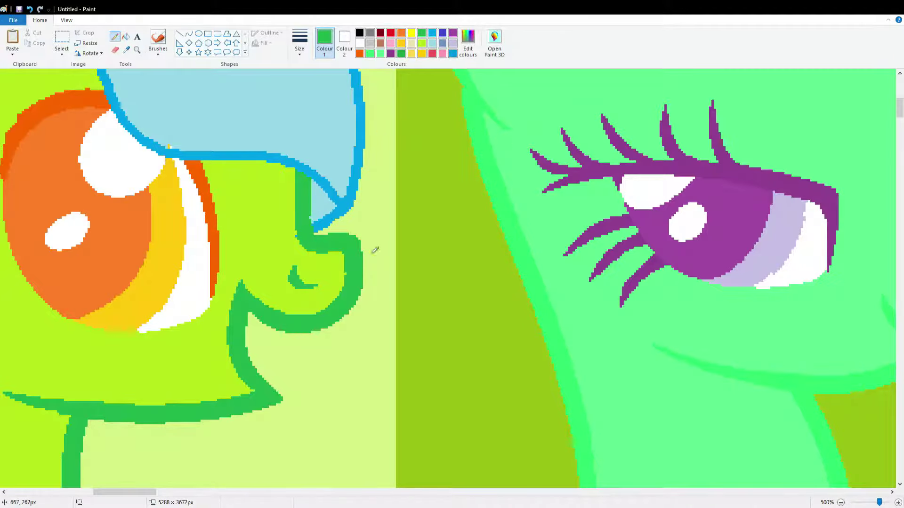
scroll(316, 234, down, 5)
Outline the third pony's fringe, long flowing mane and neck lock in dark red around its horn
scroll(404, 267, up, 2)
click(381, 33)
drag(415, 146, 493, 213)
mouse_move(339, 144)
mouse_down()
mouse_move(493, 469)
mouse_move(452, 450)
mouse_up()
drag(336, 167, 524, 298)
drag(324, 282, 329, 329)
Fill the third pony's fringe sections across the forehead with red
click(126, 37)
click(391, 33)
click(386, 141)
click(452, 200)
click(489, 226)
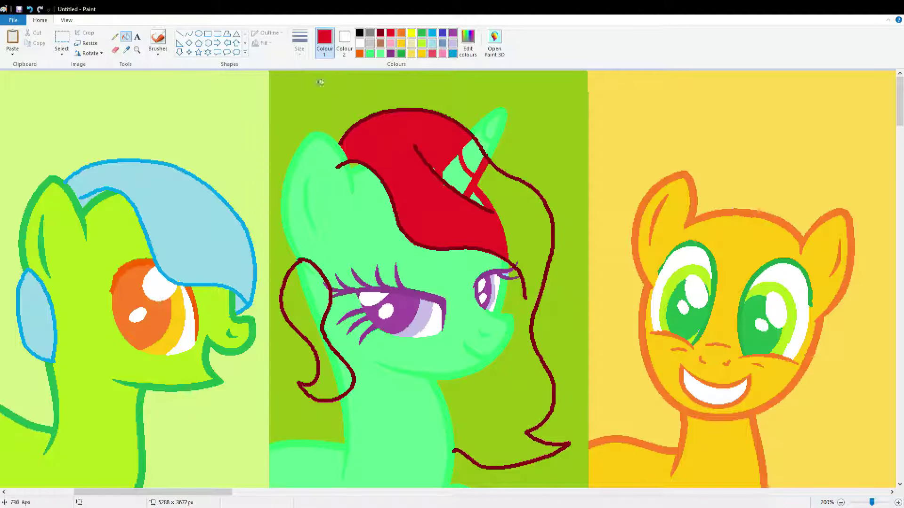
Repaint the third pony's horn green over the dark red mane lines and stray red strokes crossing it
scroll(320, 83, up, 2)
click(472, 133)
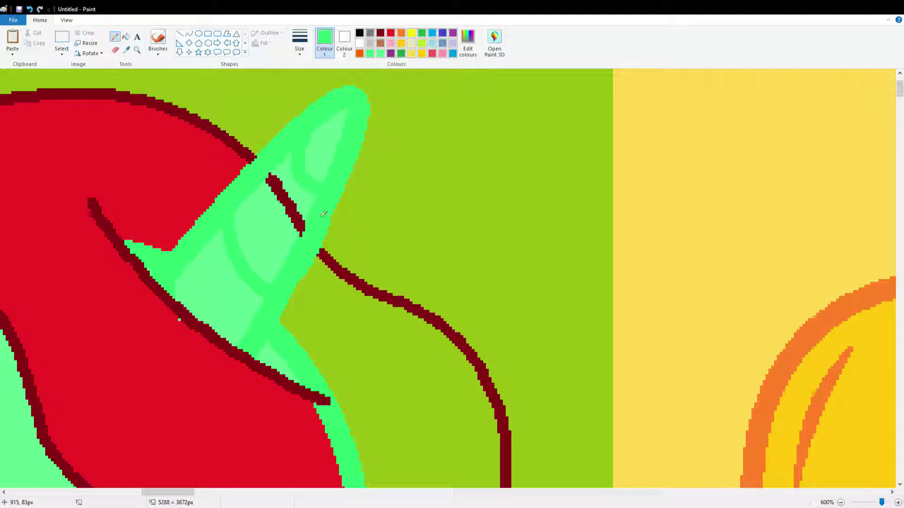
click(324, 214)
click(285, 200)
Draw a thicker dark red curved strand line across the base of the third pony's horn
scroll(330, 282, down, 2)
click(391, 32)
click(189, 34)
click(381, 32)
drag(181, 121, 273, 212)
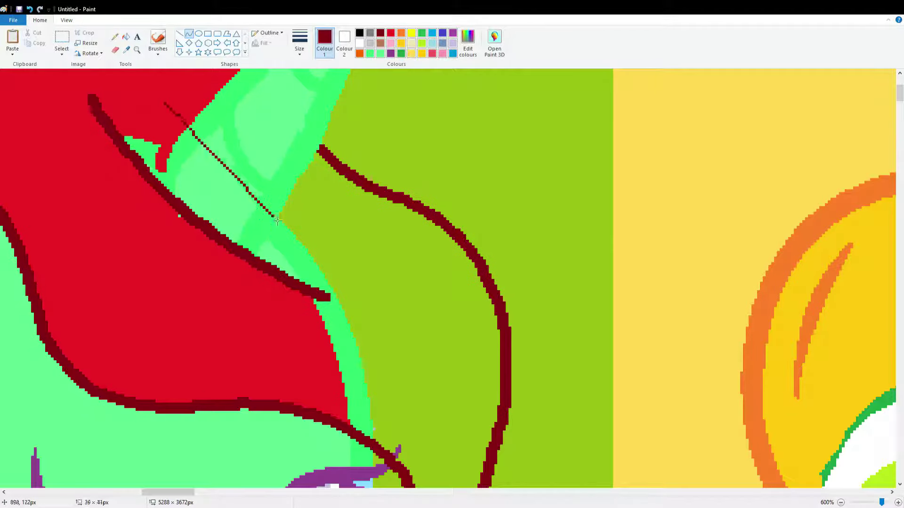
click(299, 42)
Fill the third pony's long mane beside the face and behind the horn with red
click(391, 32)
click(286, 275)
click(286, 273)
scroll(179, 216, down, 3)
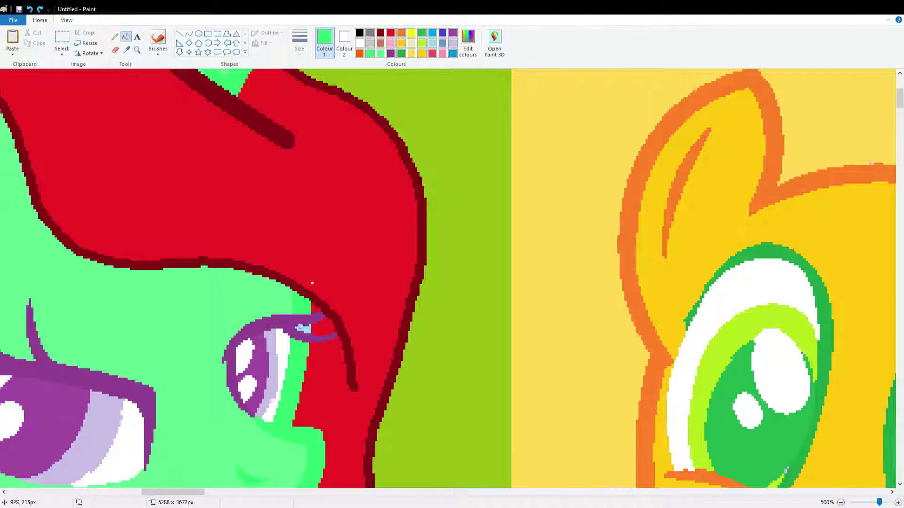
Restore the third pony's green ear edge over the fringe outline and fill the small gap beside it red
scroll(197, 262, left, 5)
scroll(329, 282, down, 5)
scroll(329, 283, up, 8)
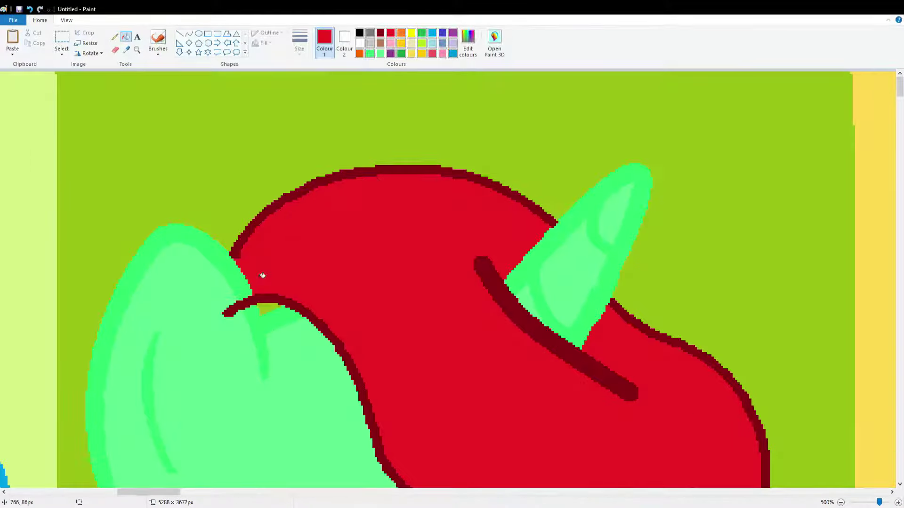
click(30, 9)
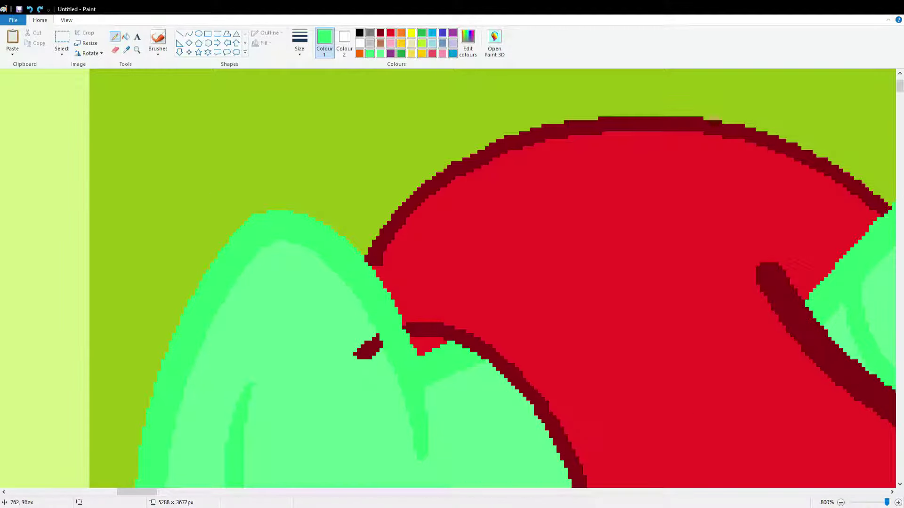
click(137, 49)
Outline the fourth pony's sweeping fringe, the crown of the mane and the hair on both sides of the head in purple
right_click(423, 283)
click(294, 177)
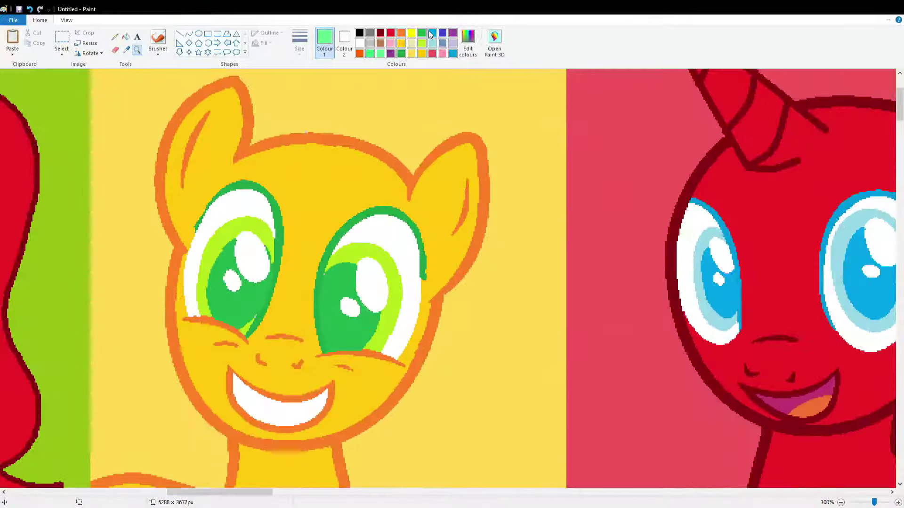
click(114, 36)
drag(438, 150, 147, 376)
mouse_move(252, 107)
mouse_down()
mouse_move(282, 92)
mouse_move(367, 429)
mouse_up()
drag(155, 162, 226, 457)
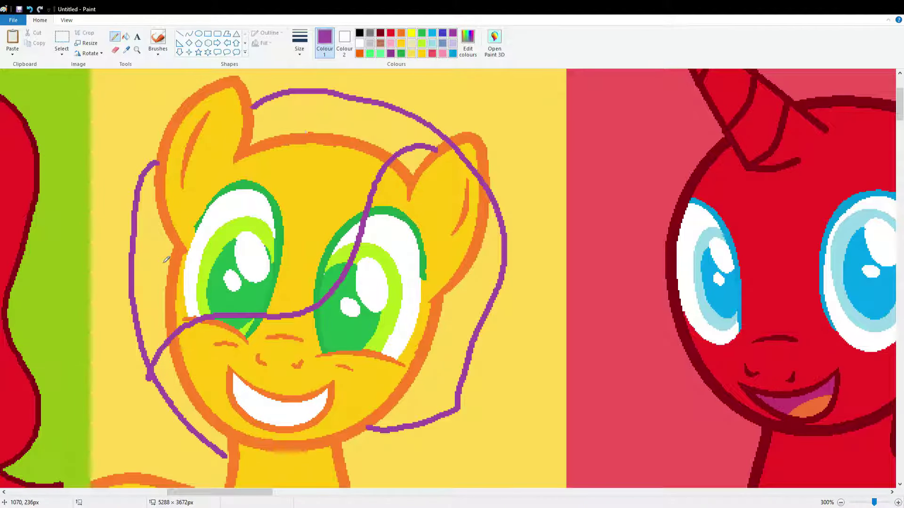
Fill the fourth pony's fringe and side mane sections with light purple, covering the head outline and eye beneath and undoing stray fills
click(126, 36)
click(236, 245)
click(226, 282)
click(188, 291)
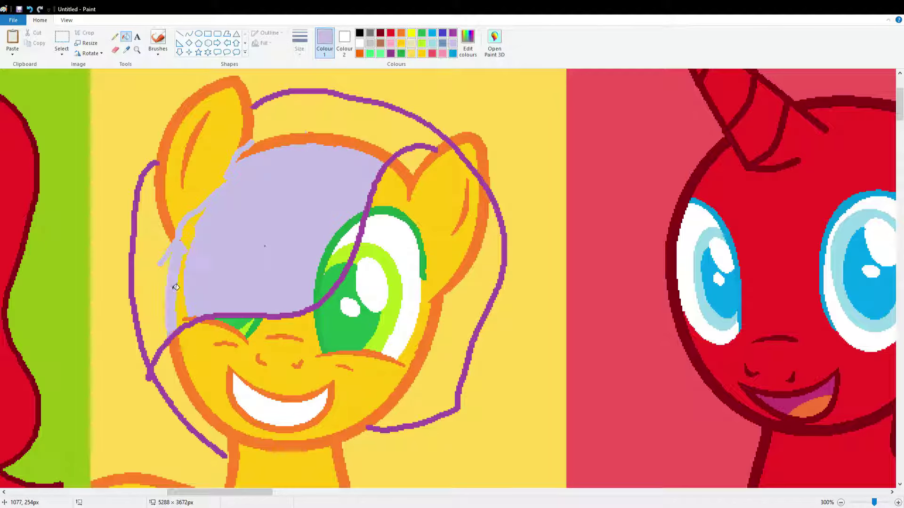
click(150, 263)
click(329, 117)
click(480, 306)
click(334, 257)
key(ctrl+z)
click(156, 122)
key(ctrl+z)
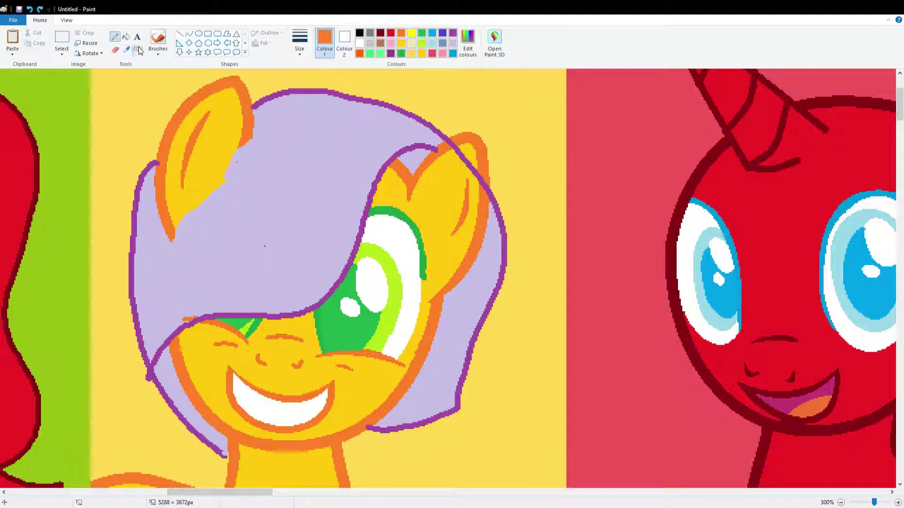
Repaint the fourth pony's ear in orange and golden yellow where the purple mane outline crosses it
scroll(117, 41, up, 4)
scroll(382, 181, down, 5)
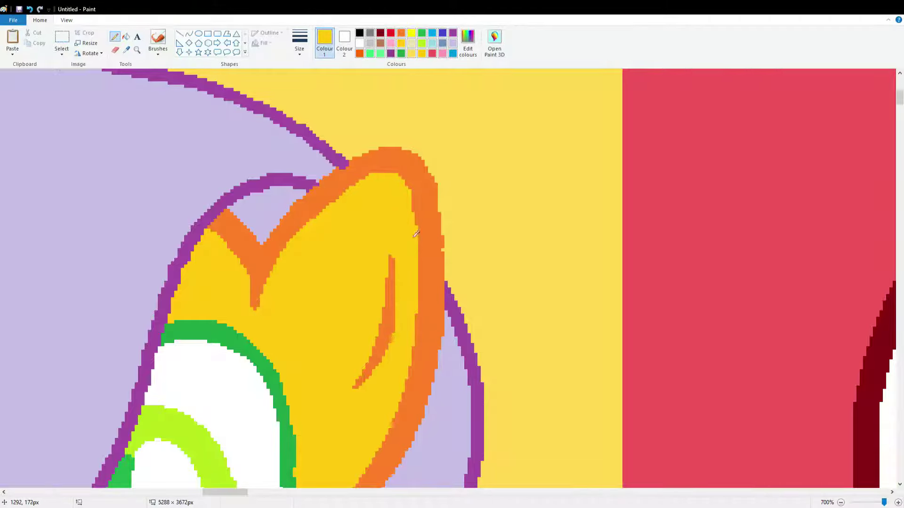
scroll(382, 58, up, 2)
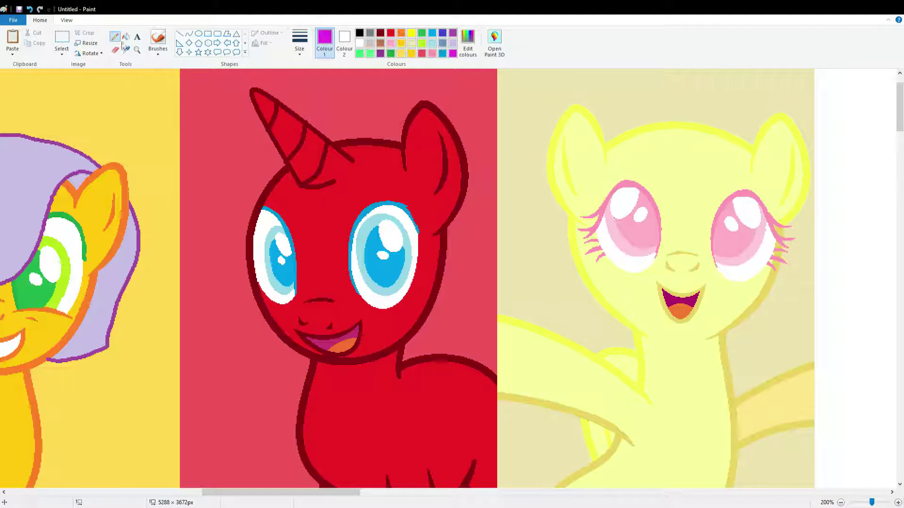
Outline the fifth pony's fringe, outer mane and neck lock in magenta, with a thicker strand across the horn's base
drag(408, 126, 235, 325)
drag(343, 127, 276, 188)
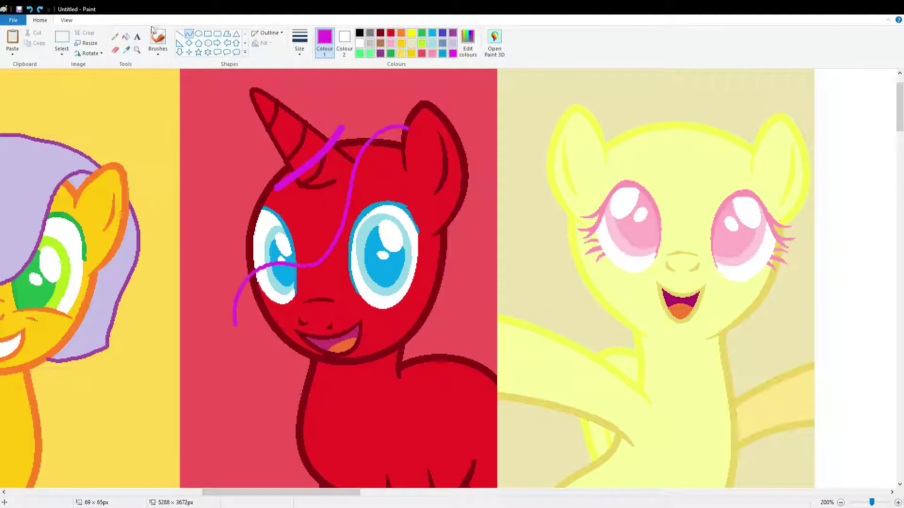
drag(292, 111, 466, 198)
Restore the fifth pony's horn in red and dark red where the magenta mane outline crosses it
click(136, 50)
click(324, 130)
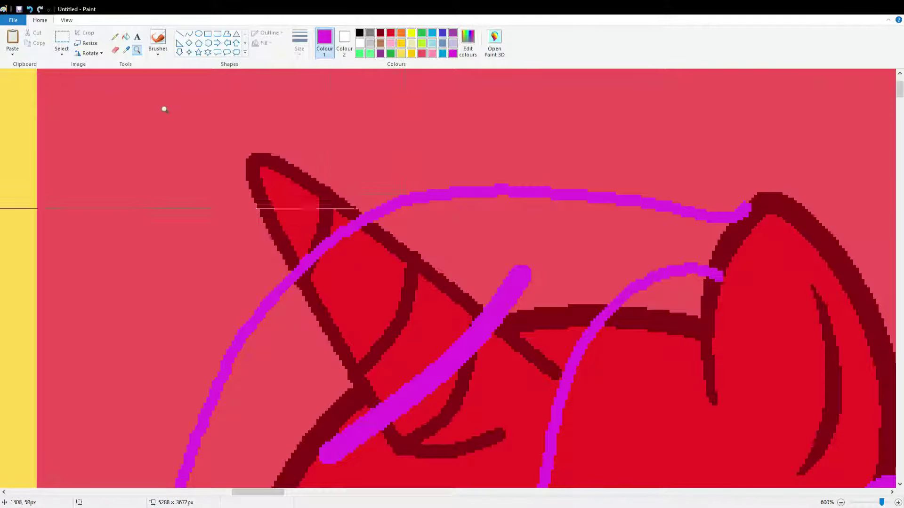
click(115, 36)
click(381, 33)
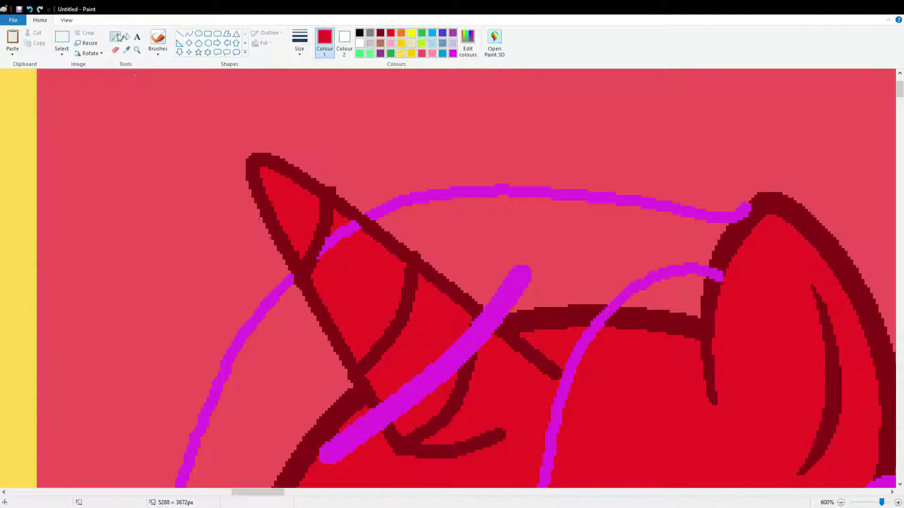
Fill the fifth pony's fringe, crown, outer mane and neck lock with light magenta
click(126, 36)
scroll(282, 145, down, 3)
click(435, 372)
click(212, 282)
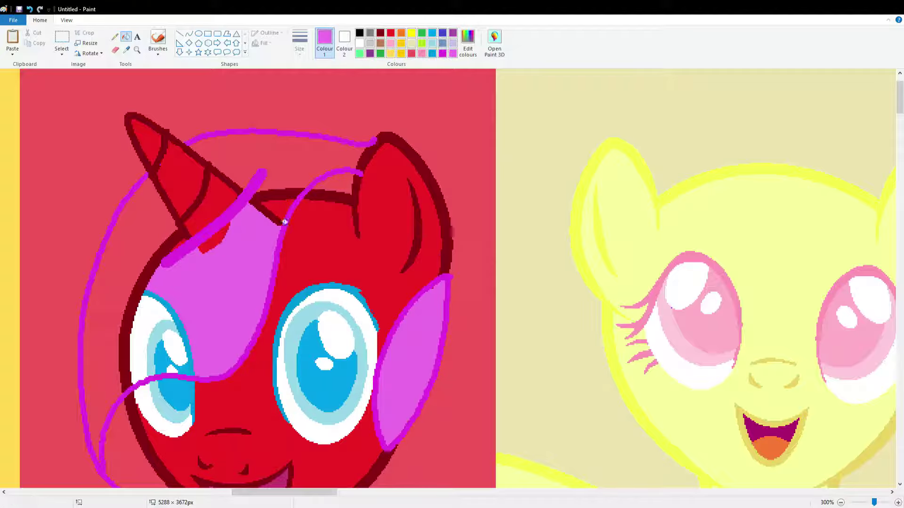
click(277, 207)
click(330, 184)
click(108, 282)
Cover the leftover head outline, red patches and eye parts within the fifth pony's fringe with light magenta
click(114, 37)
scroll(237, 288, up, 1)
click(126, 36)
click(234, 294)
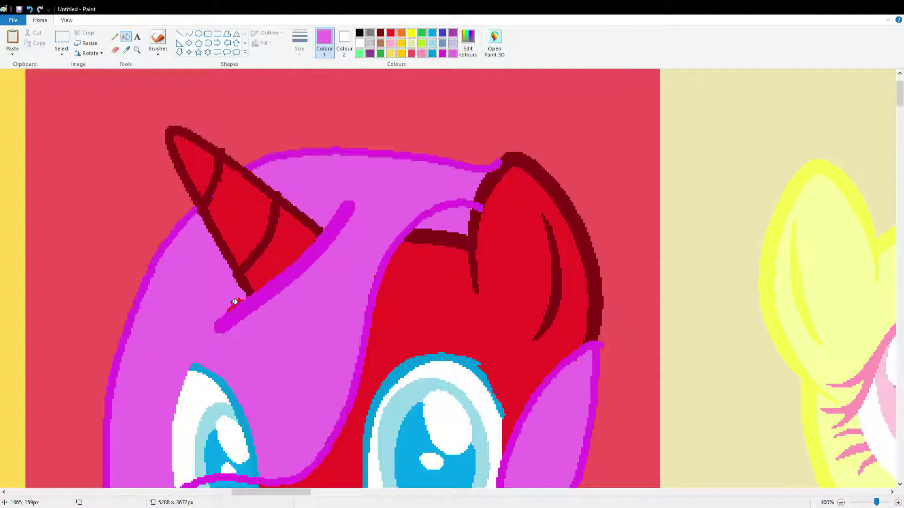
click(188, 424)
click(221, 447)
scroll(292, 318, down, 2)
scroll(292, 319, up, 1)
click(115, 36)
click(380, 33)
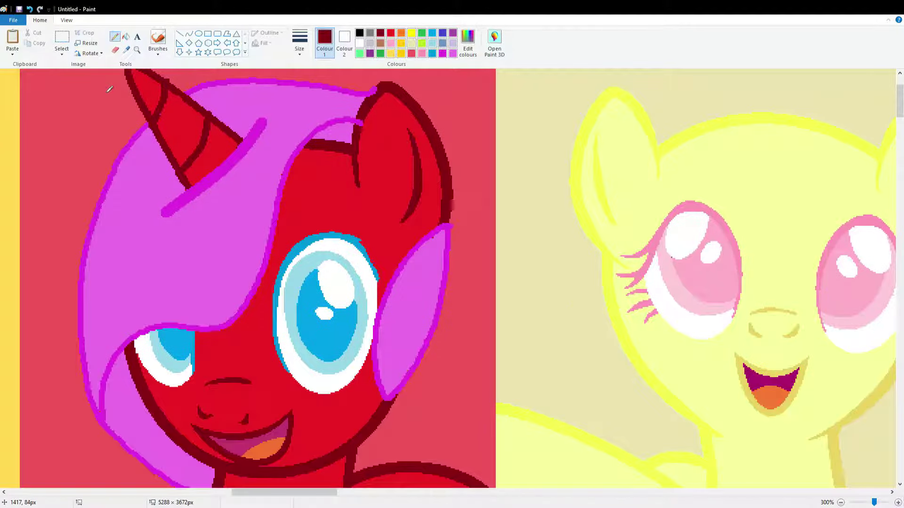
Recolour the sixth pony's darker tan outlines on the neck, legs and body in bright yellow
scroll(351, 133, down, 3)
scroll(214, 339, down, 1)
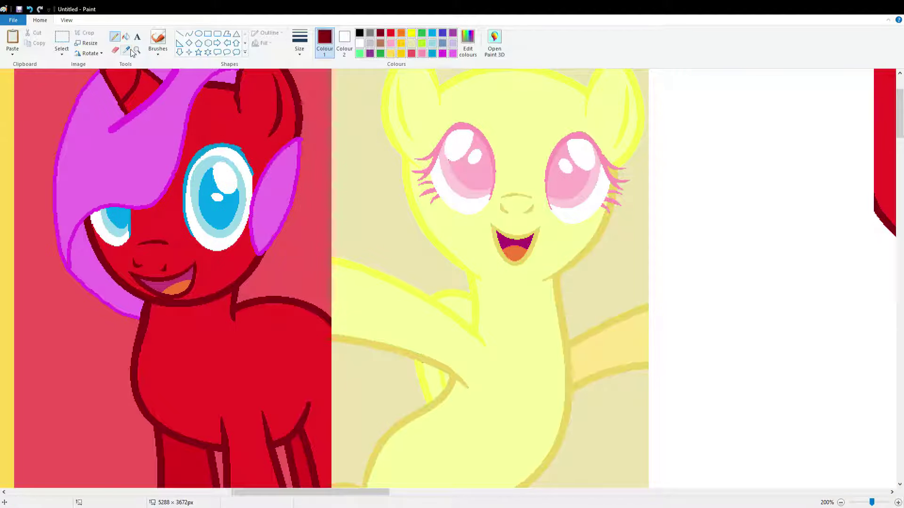
click(380, 354)
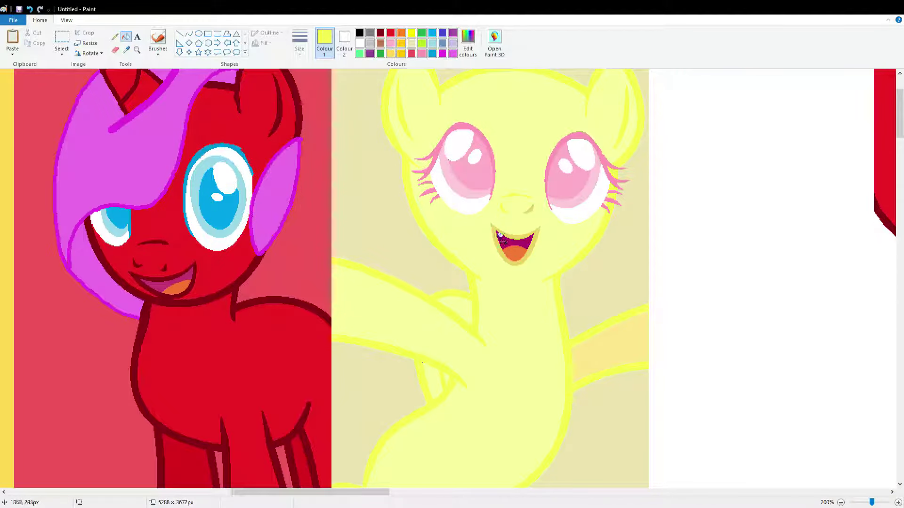